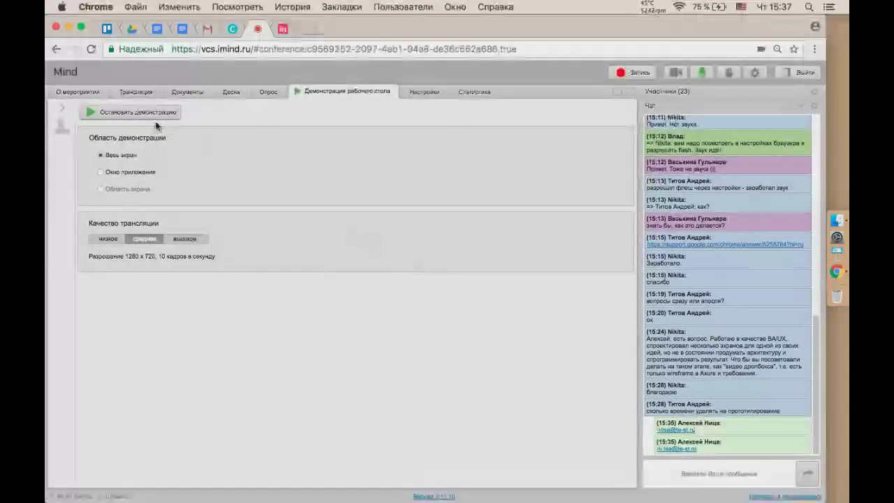
Check the shared-desktop feed in Mind's Трансляция view, then return to the InVision browser tab.
click(138, 92)
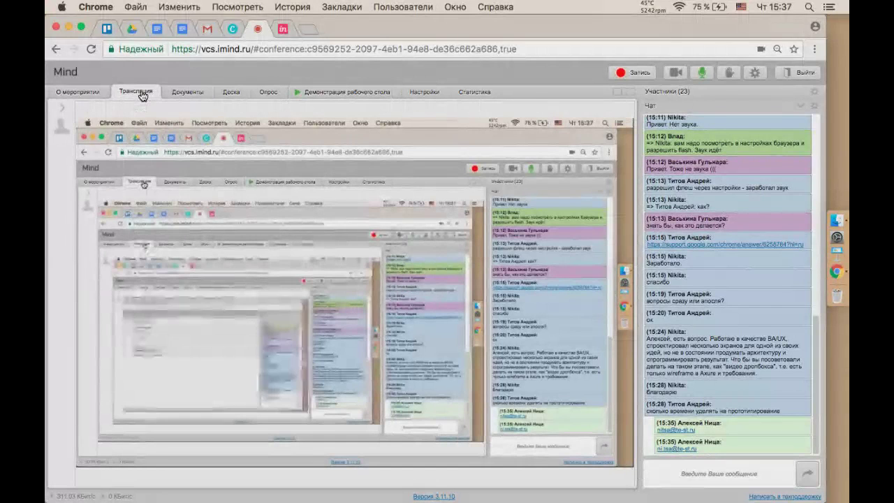
click(334, 96)
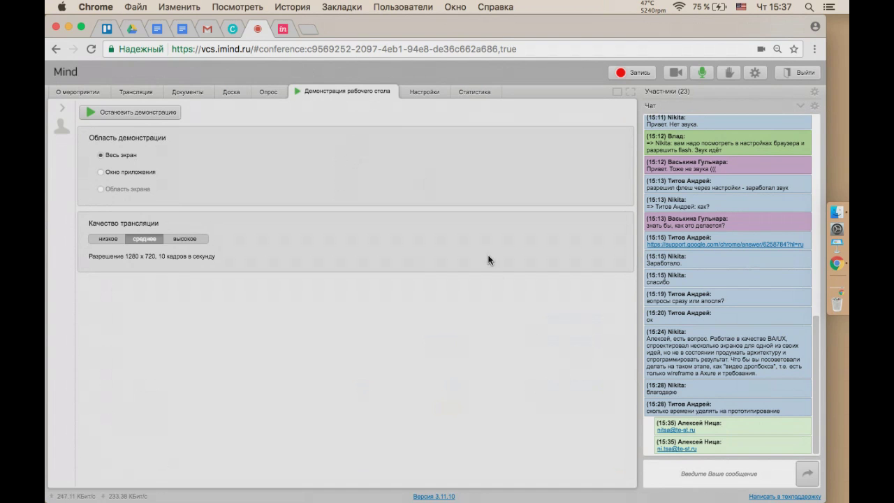
click(139, 93)
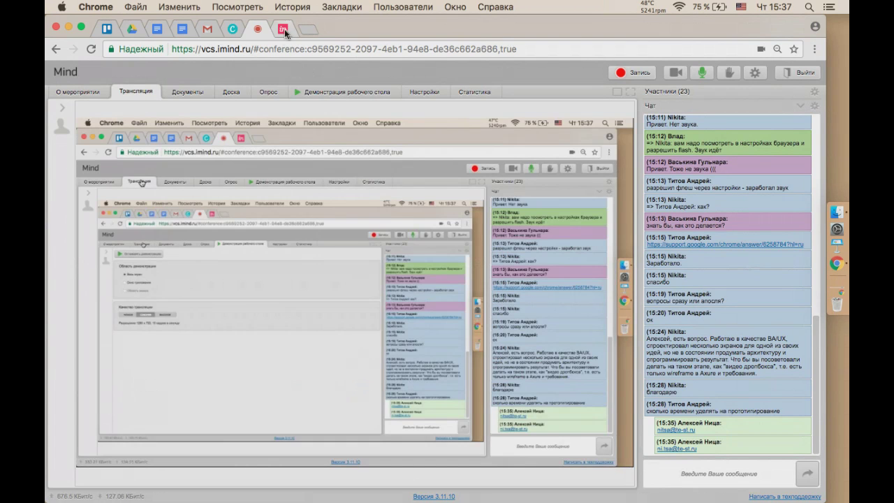
click(283, 29)
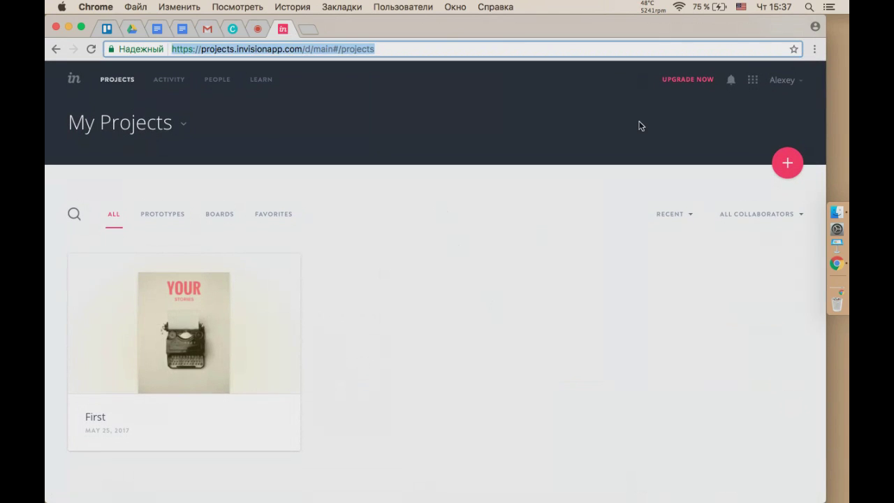
Sign out from the account menu and trim the address to load invisionapp.com.
click(801, 84)
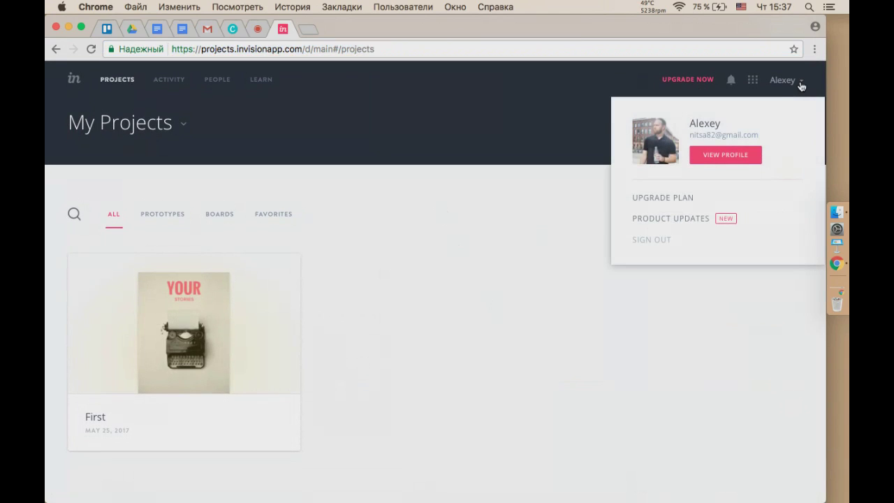
click(648, 242)
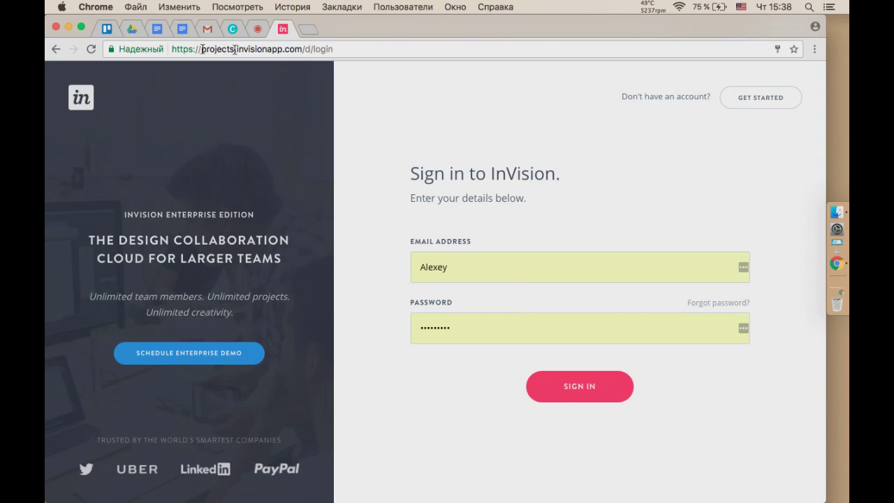
key(BackSpace)
key(Delete)
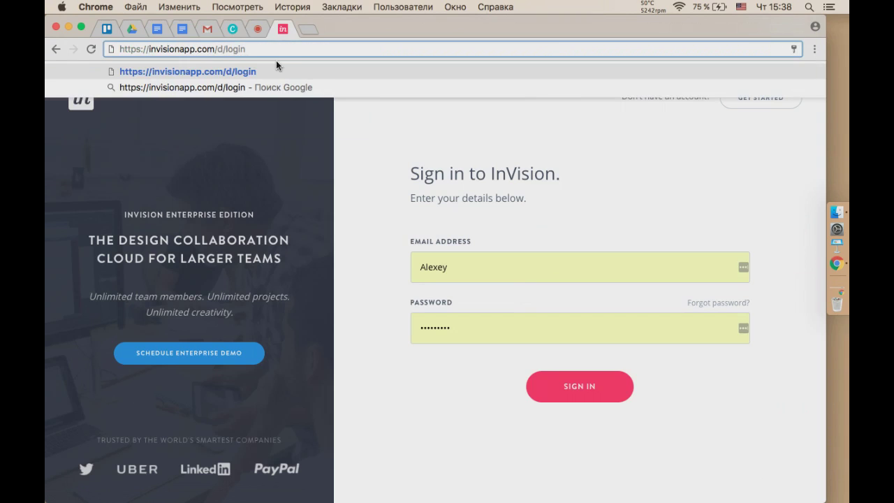
key(shift+End)
key(BackSpace)
key(Return)
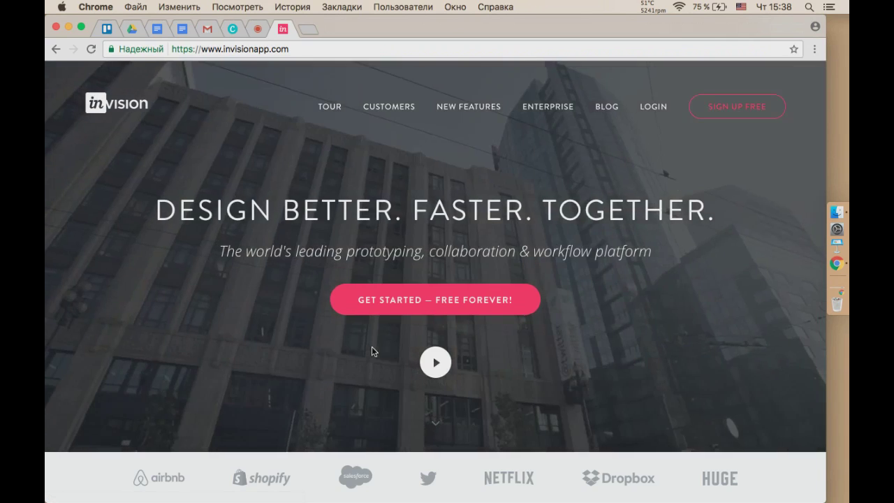
scroll(567, 308, down, 3)
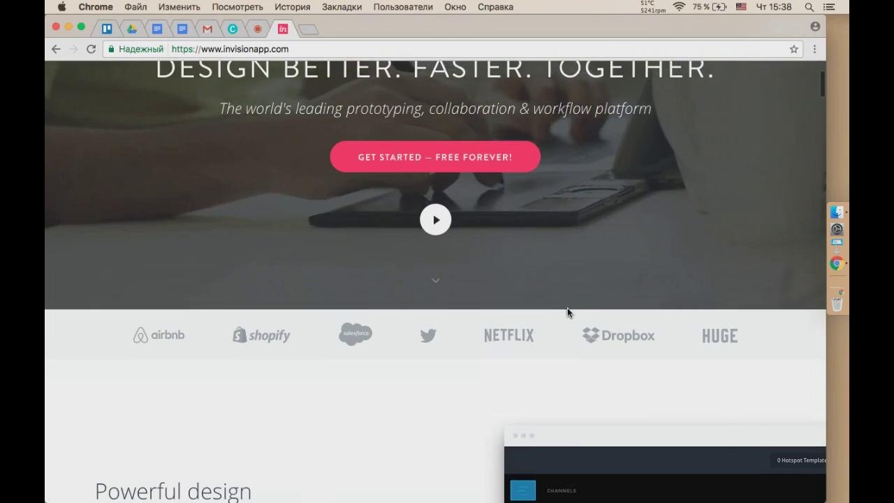
scroll(567, 312, down, 8)
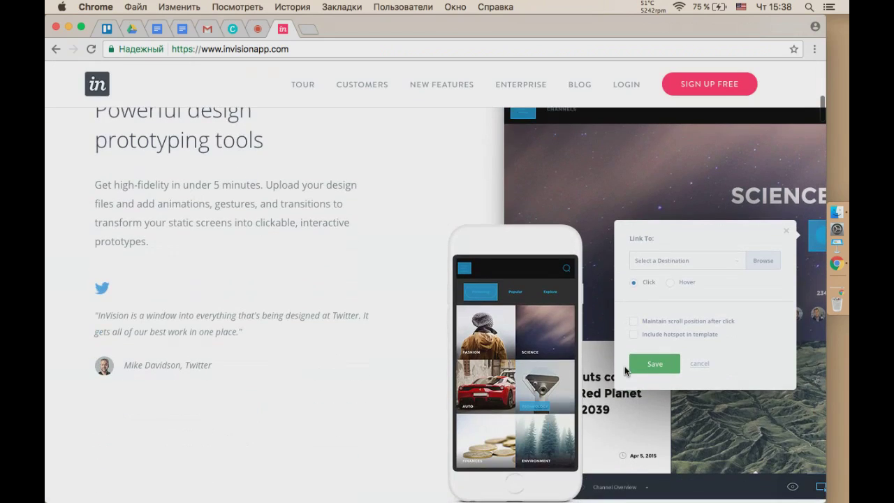
scroll(624, 366, down, 10)
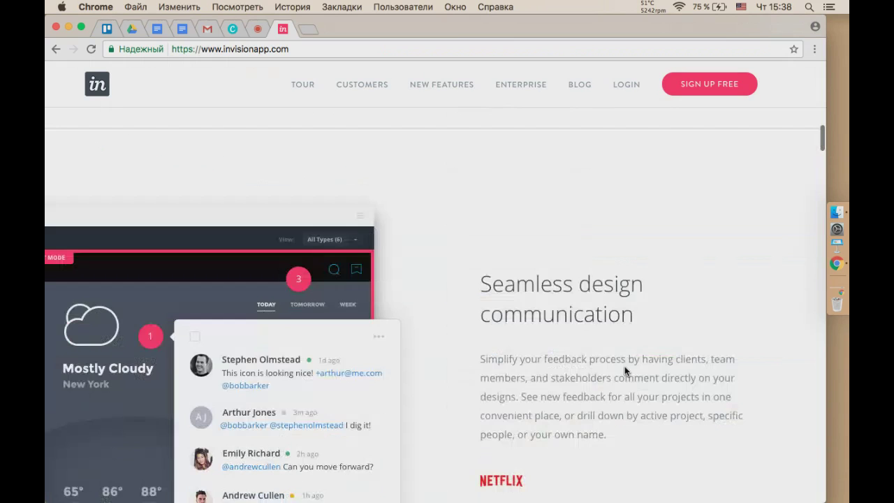
scroll(626, 371, down, 7)
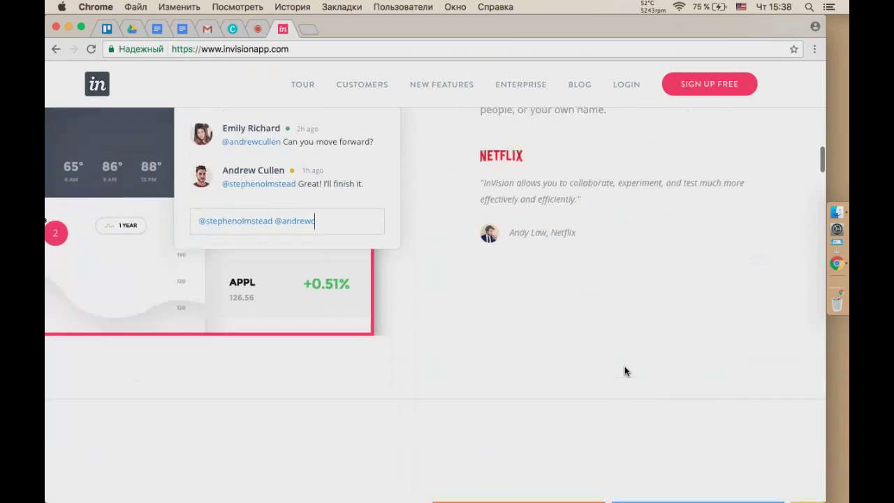
scroll(624, 366, down, 10)
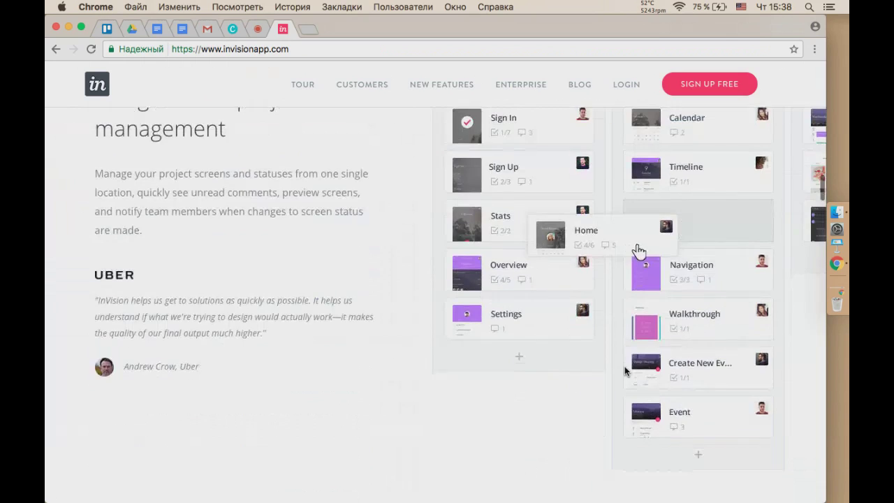
scroll(625, 371, down, 1)
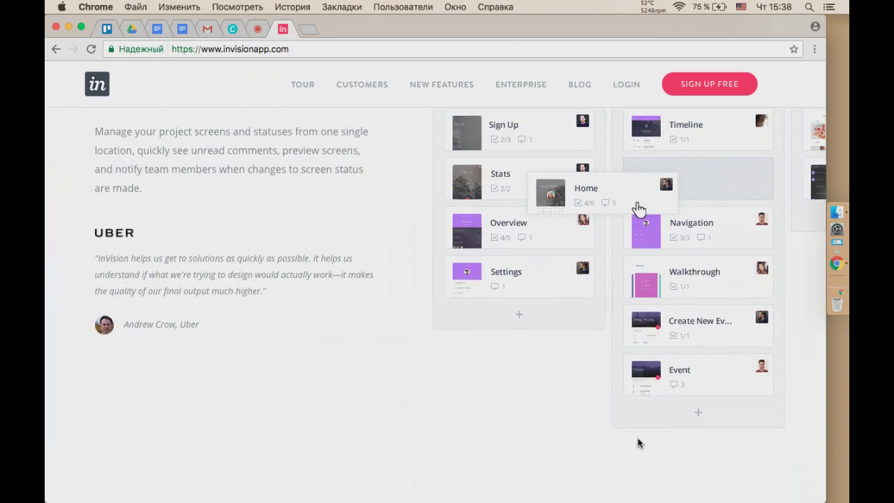
scroll(637, 440, down, 11)
scroll(637, 439, down, 15)
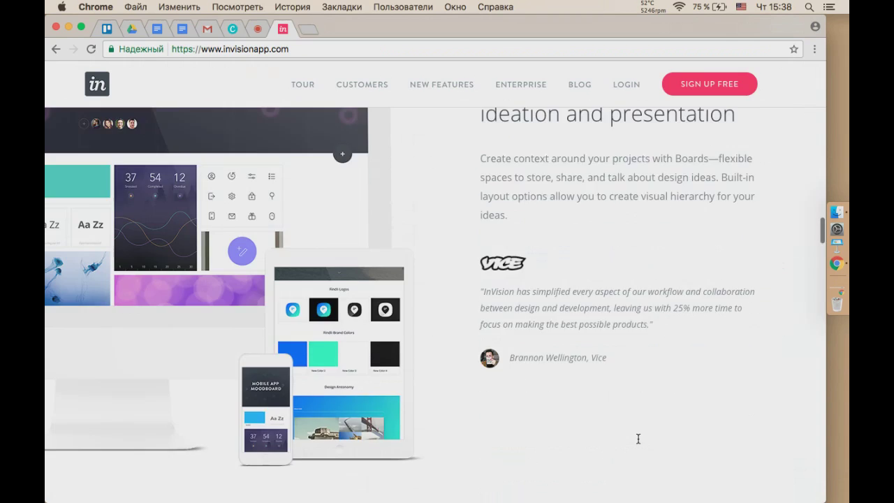
scroll(637, 439, down, 20)
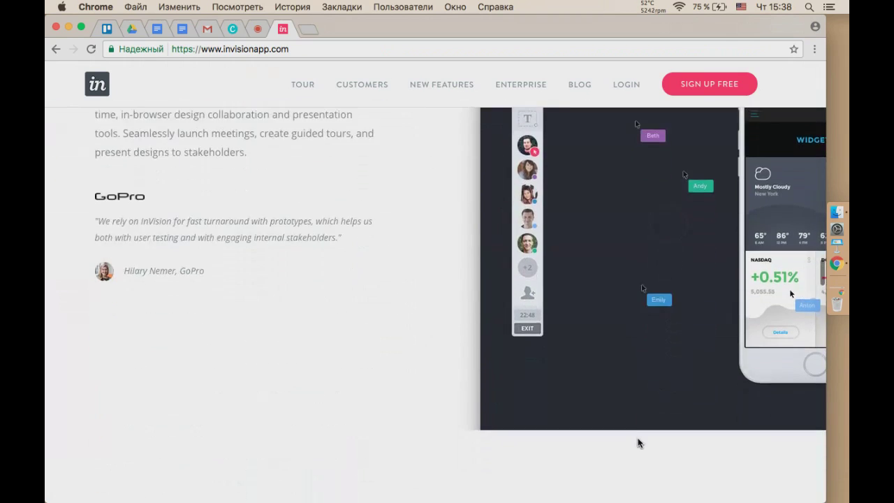
scroll(637, 440, up, 20)
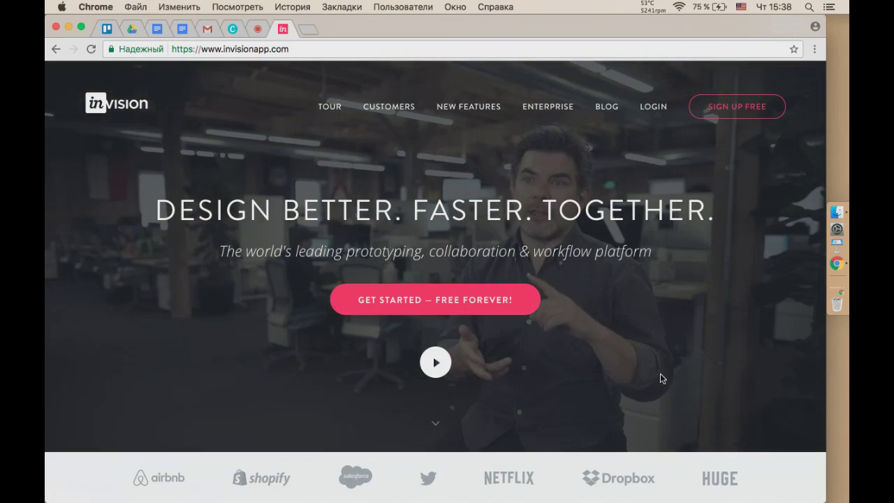
Go from Sign Up Free to the sign-in page and submit the saved login details.
click(723, 110)
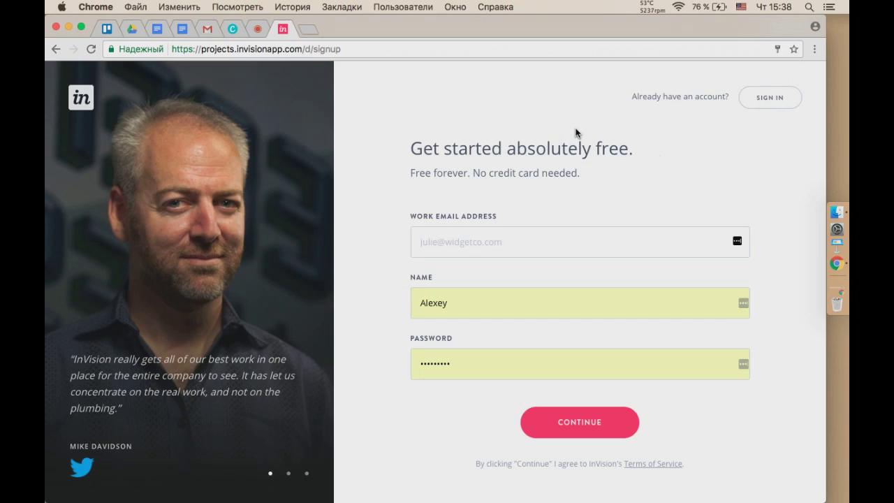
click(774, 105)
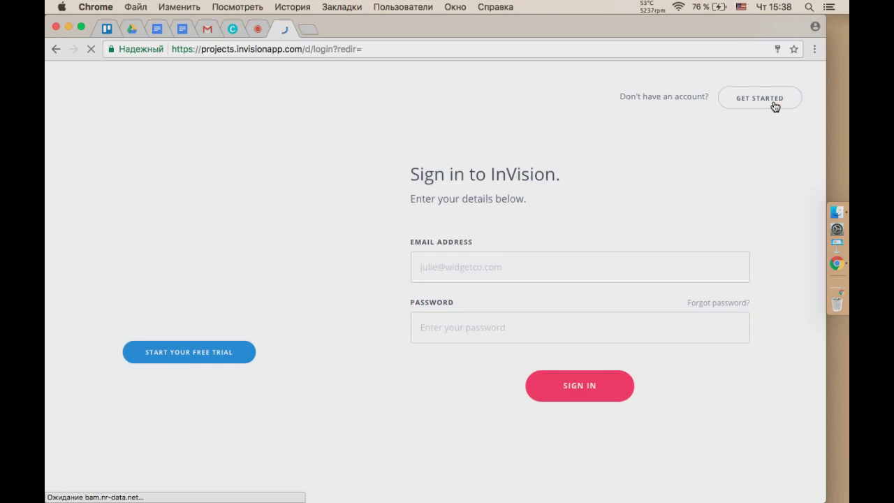
click(591, 387)
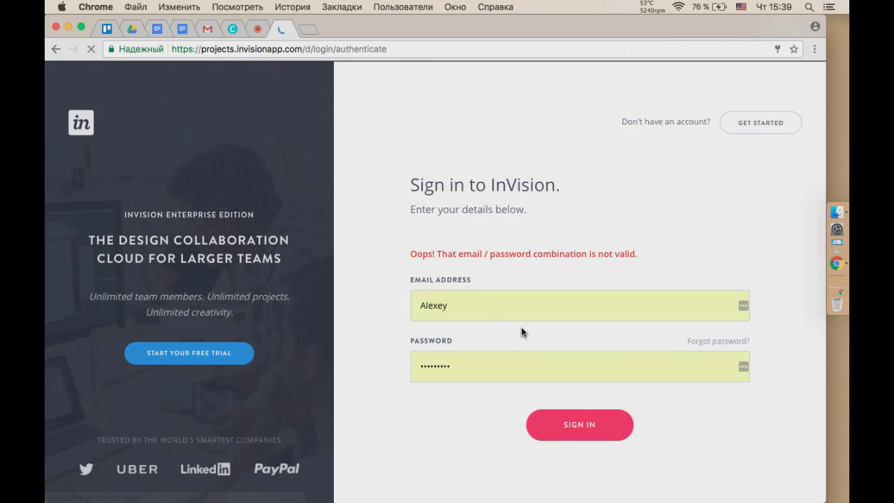
Retype the account e-mail in the Email field, fix its typos and sign in.
double_click(461, 308)
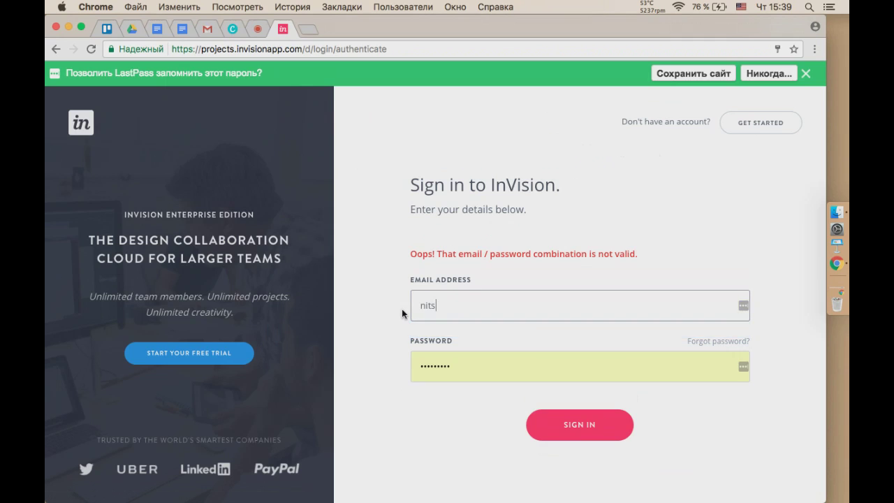
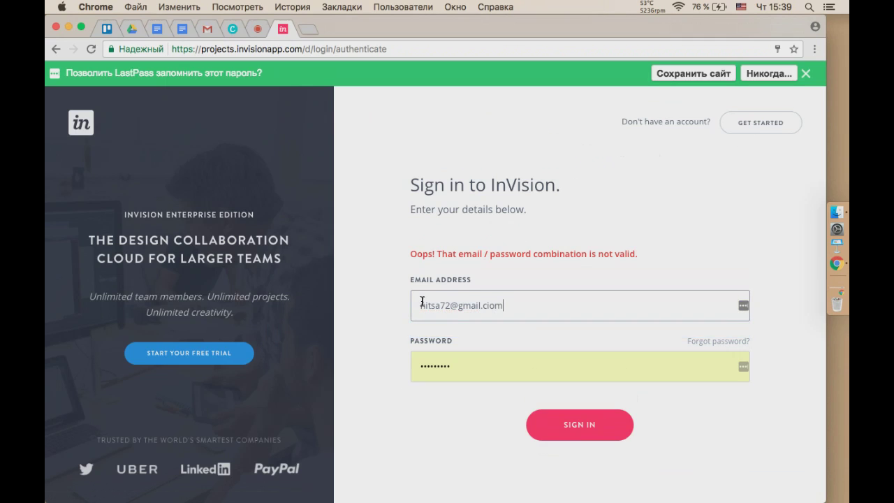
click(449, 308)
key(BackSpace)
key(BackSpace)
text(82)
click(491, 309)
key(BackSpace)
key(Return)
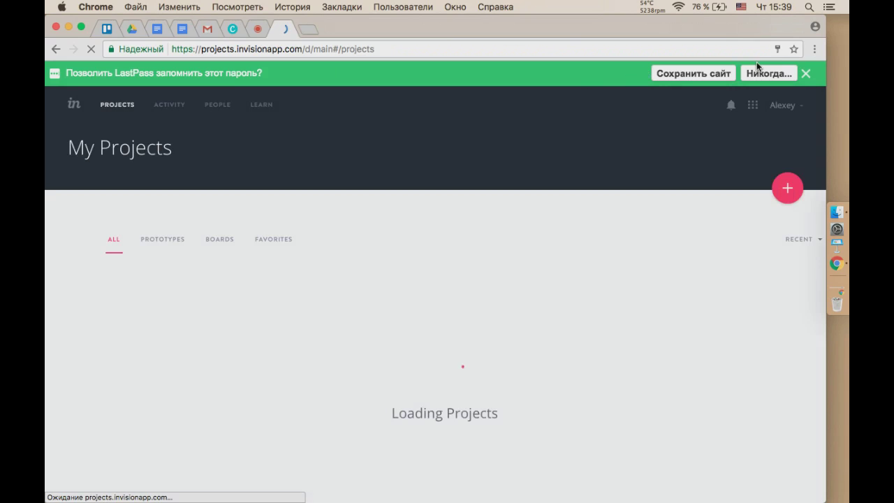
Dismiss the LastPass bar and welcome chat, then browse Activity, People and the Learning Center.
click(806, 74)
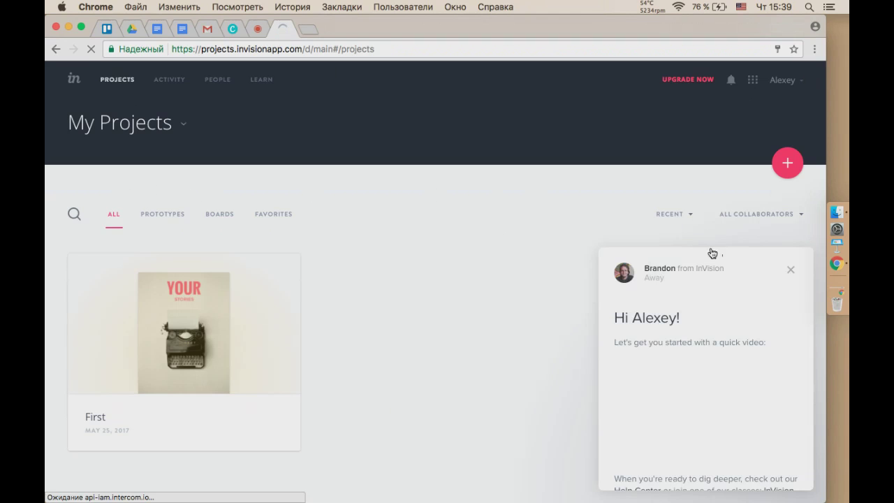
click(791, 270)
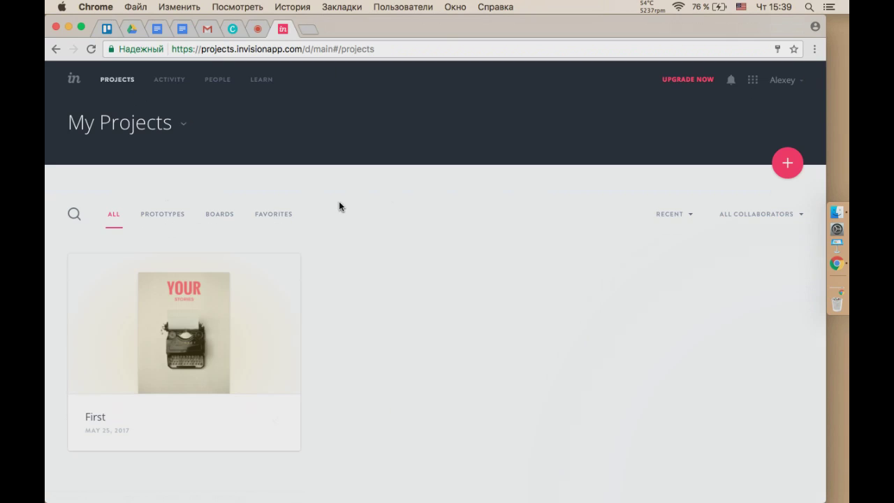
click(165, 82)
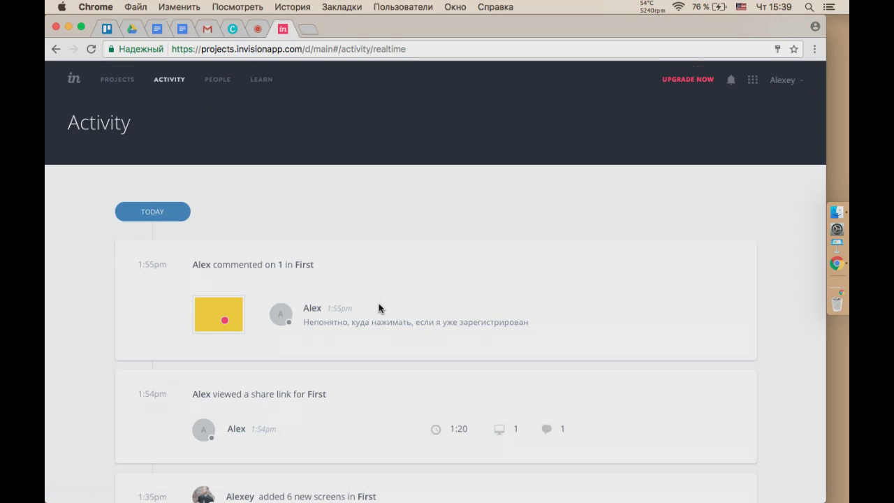
scroll(378, 305, down, 5)
scroll(378, 303, up, 5)
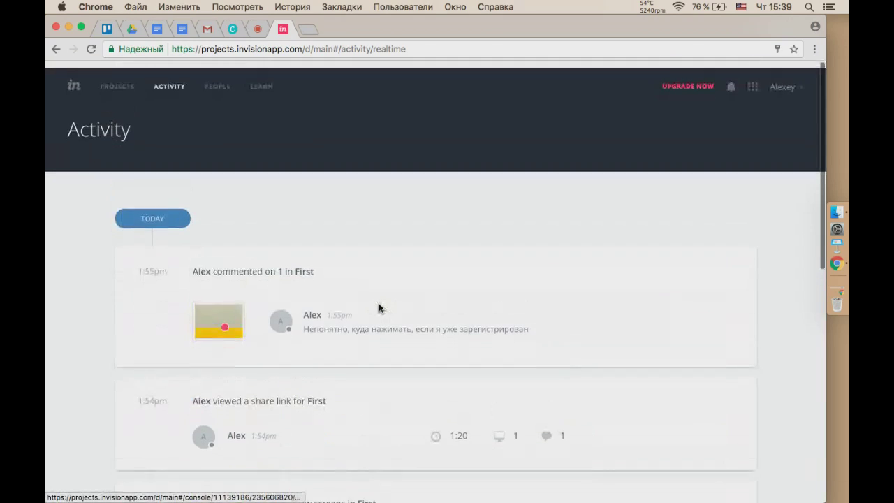
click(218, 81)
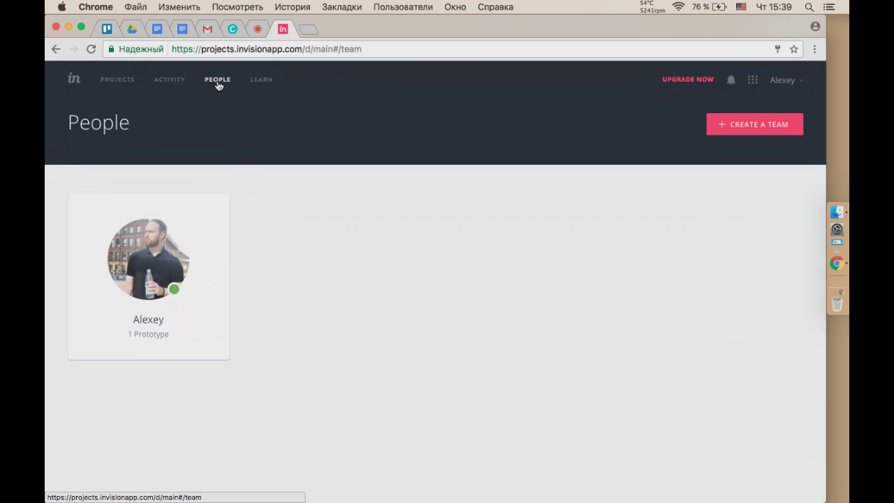
click(261, 80)
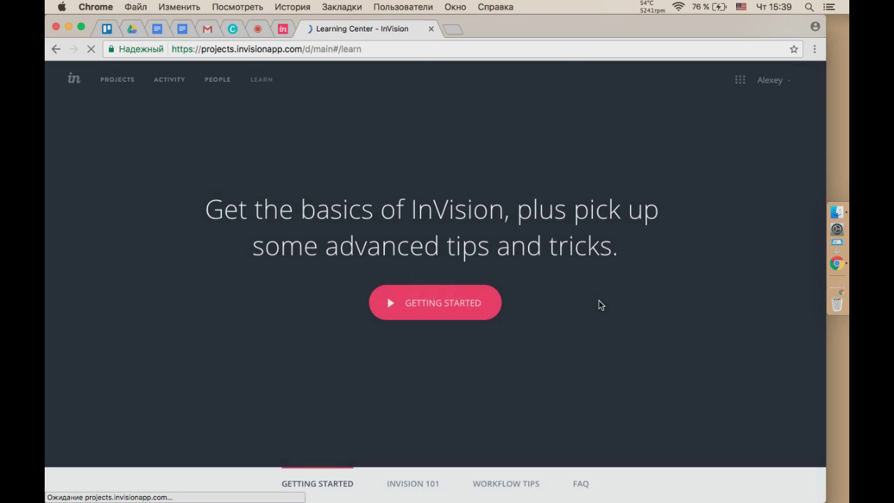
Read the FAQ article 'Can I create wireframes using InVision?', then close both help tabs.
scroll(675, 395, down, 5)
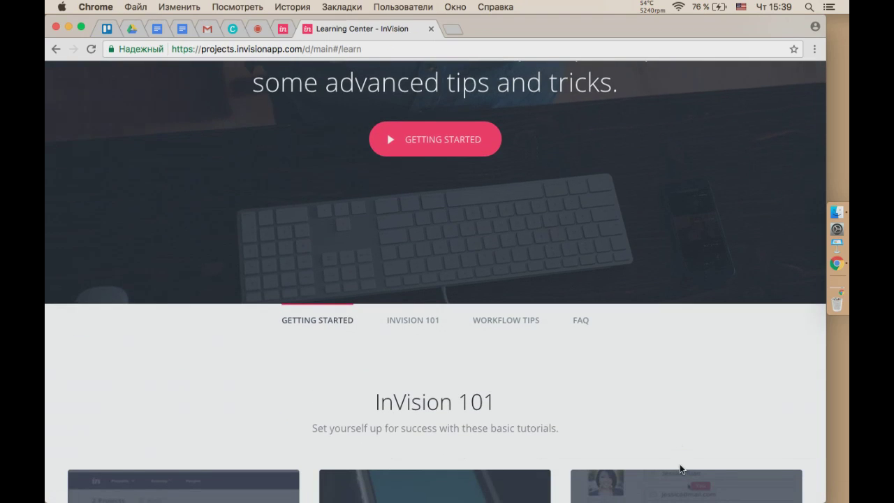
scroll(680, 466, down, 10)
scroll(681, 470, down, 6)
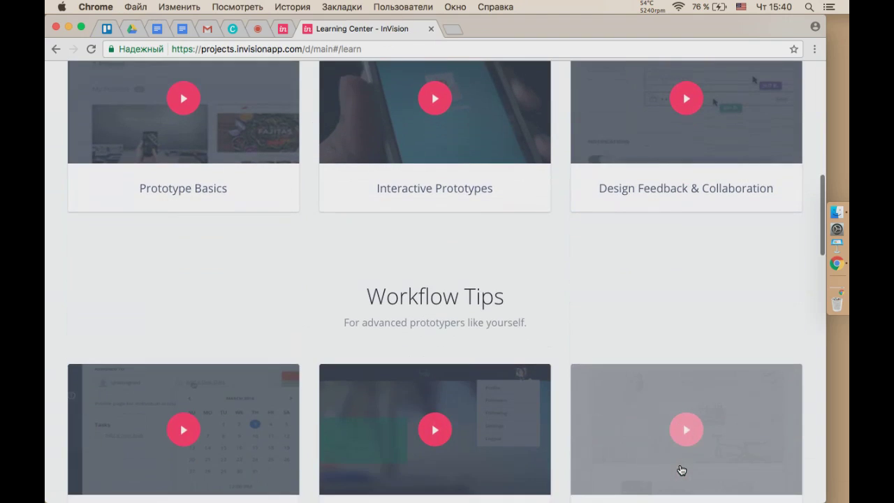
scroll(681, 470, down, 18)
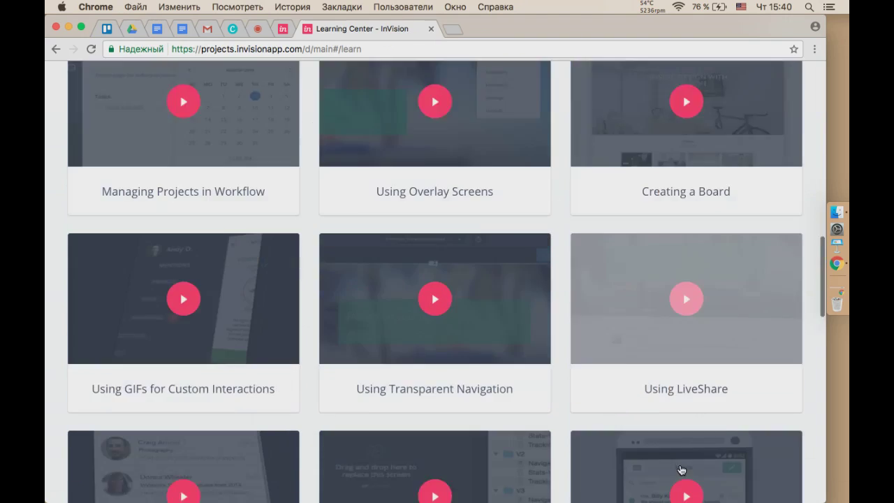
scroll(681, 470, down, 8)
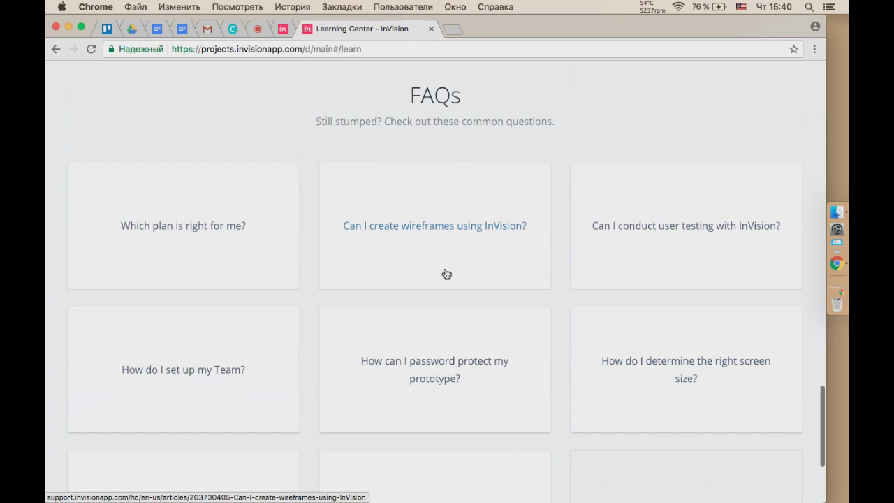
super+click(427, 236)
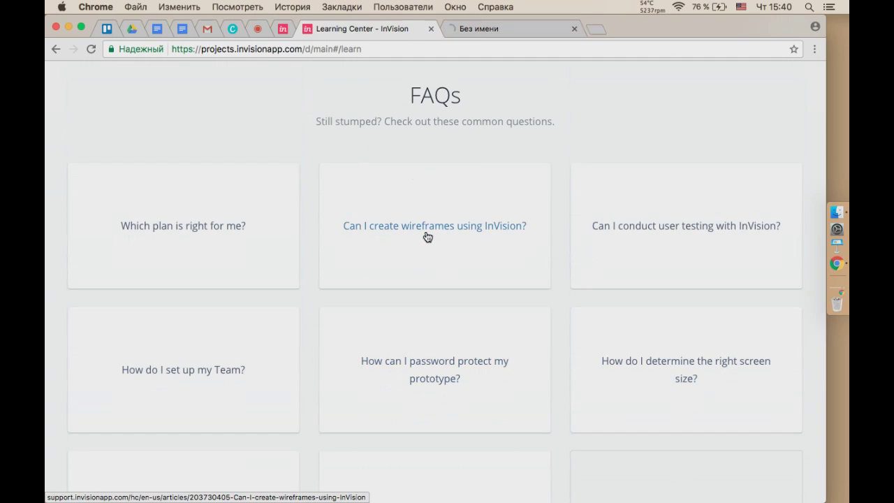
click(513, 32)
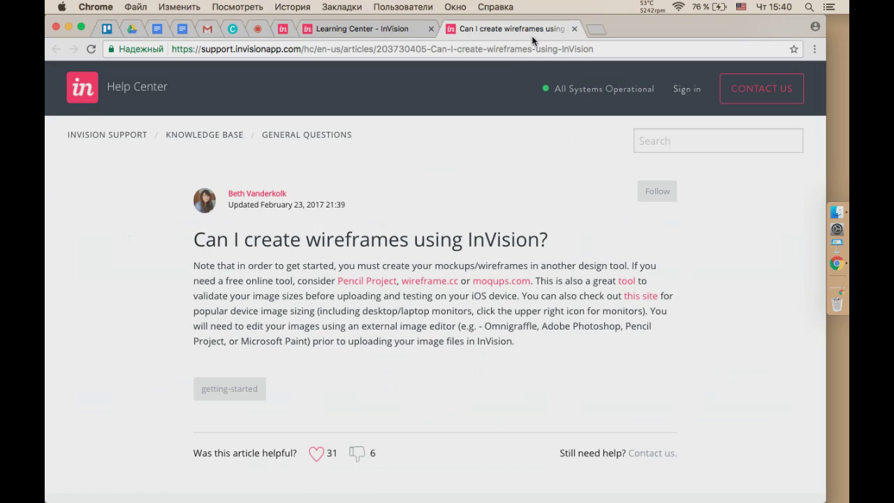
click(572, 30)
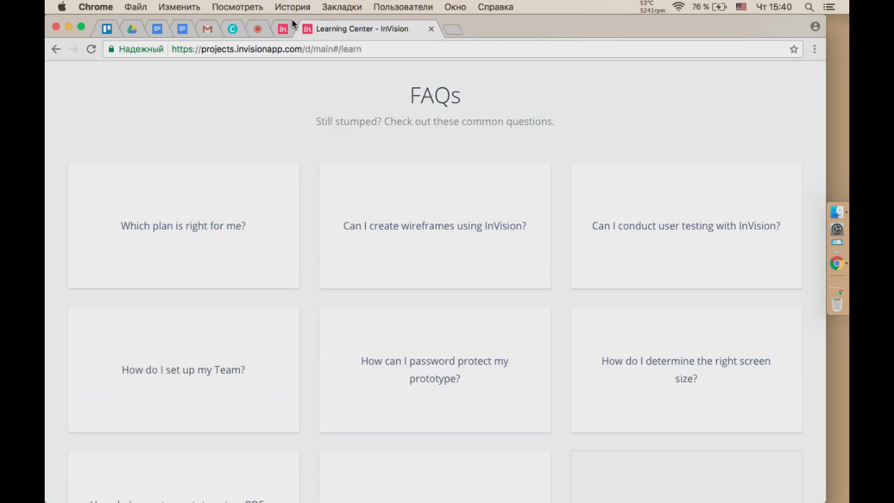
click(431, 28)
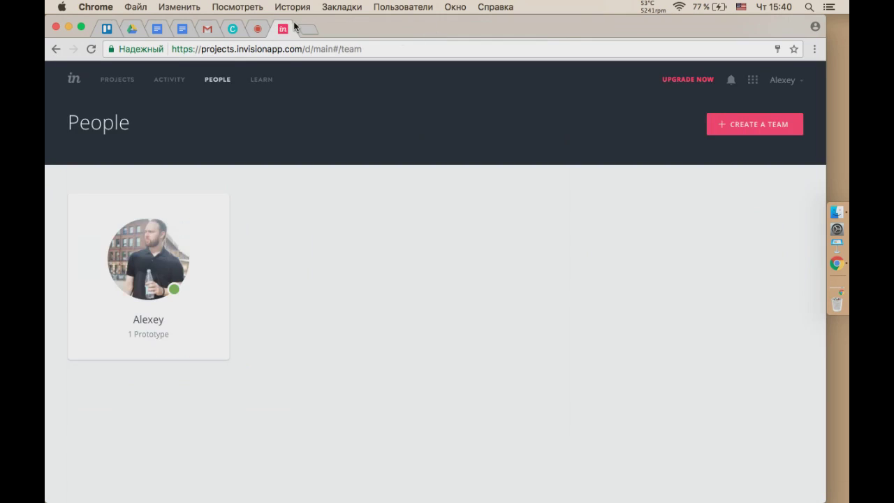
Open the First prototype from Projects and bring up its Share invite dialog.
click(117, 82)
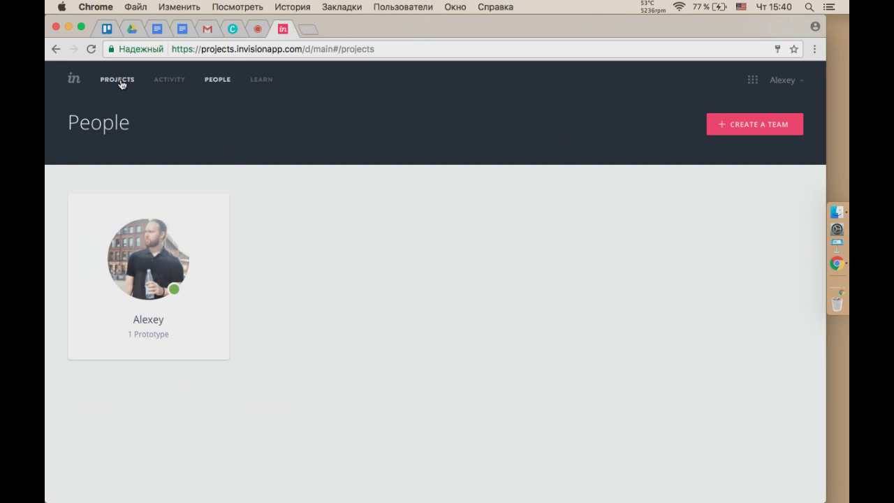
mouse_move(254, 307)
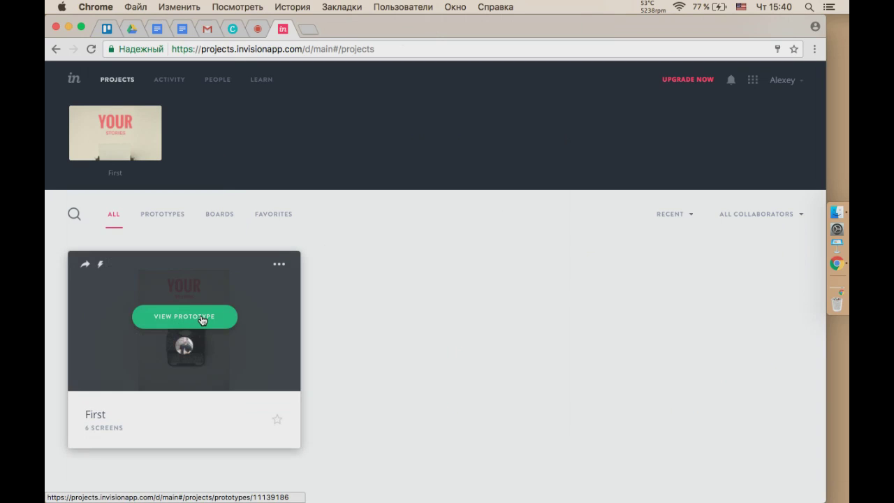
click(202, 320)
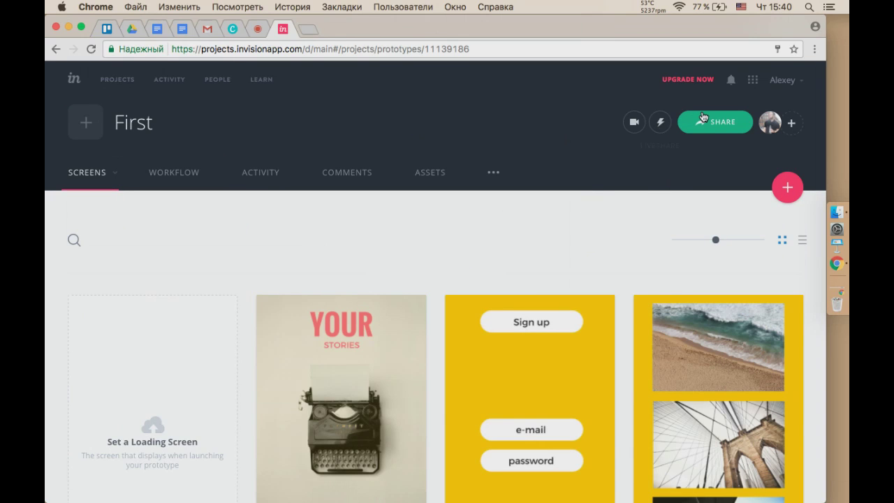
click(705, 118)
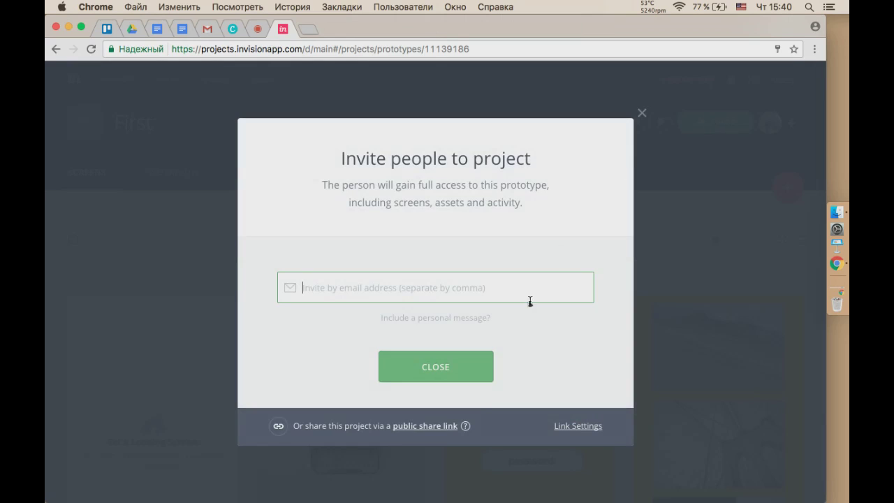
Load First's public share link in a new tab, zoom out, and turn Comments on.
click(433, 427)
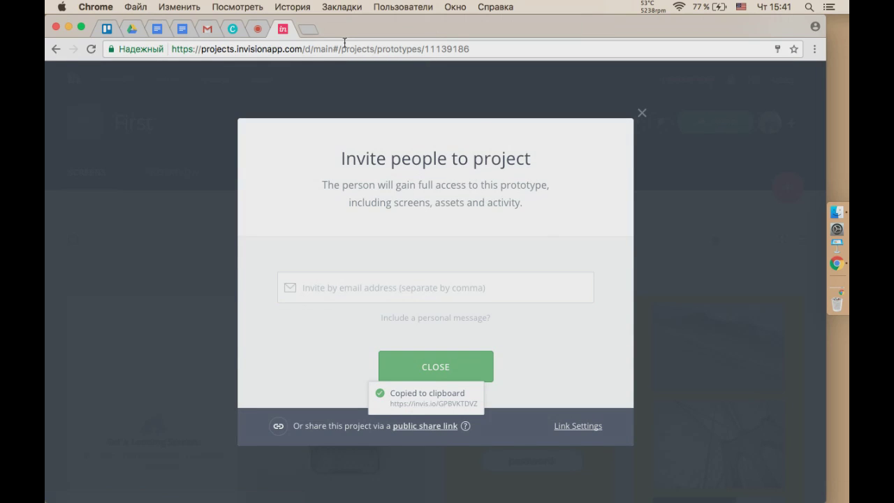
click(306, 30)
key(super+v)
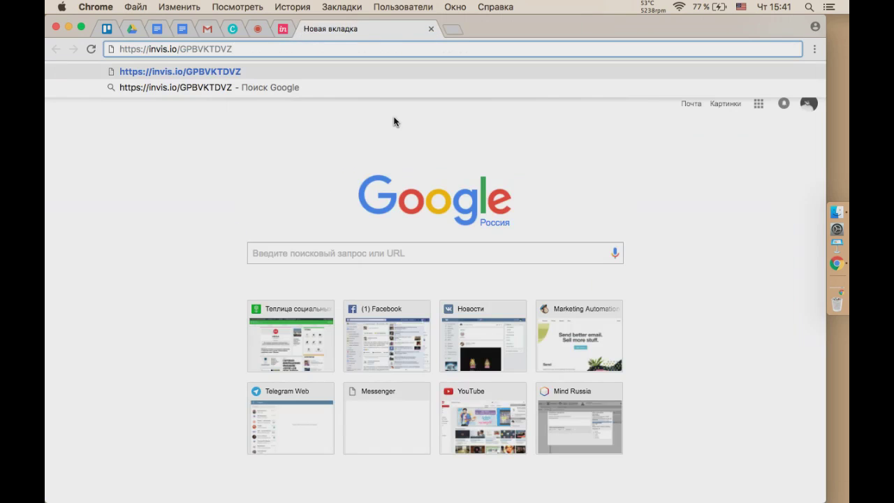
key(Return)
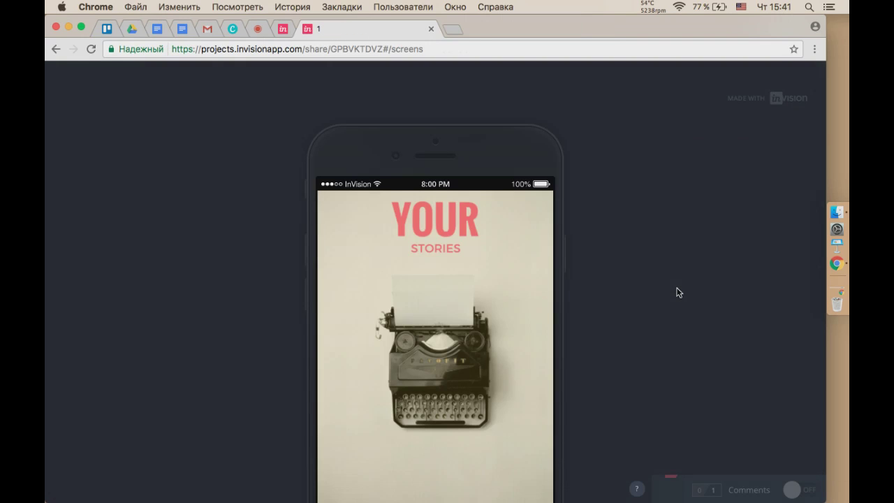
key(super+minus)
key(super+minus)
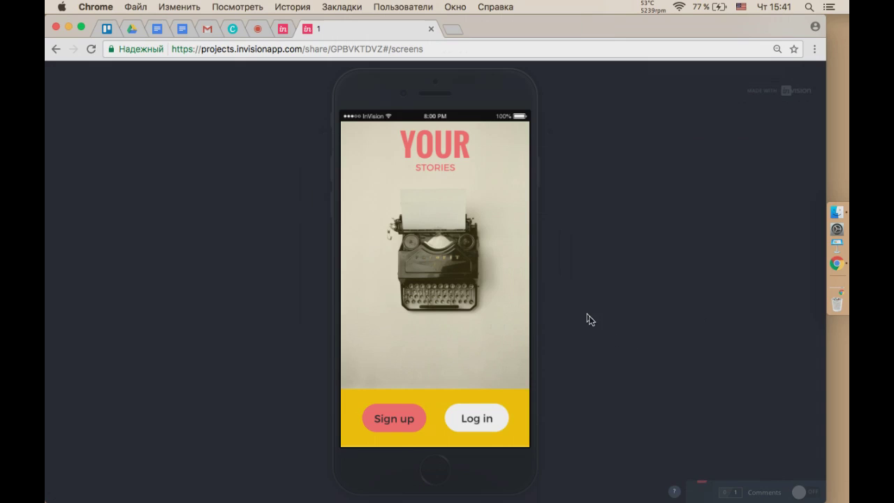
click(802, 492)
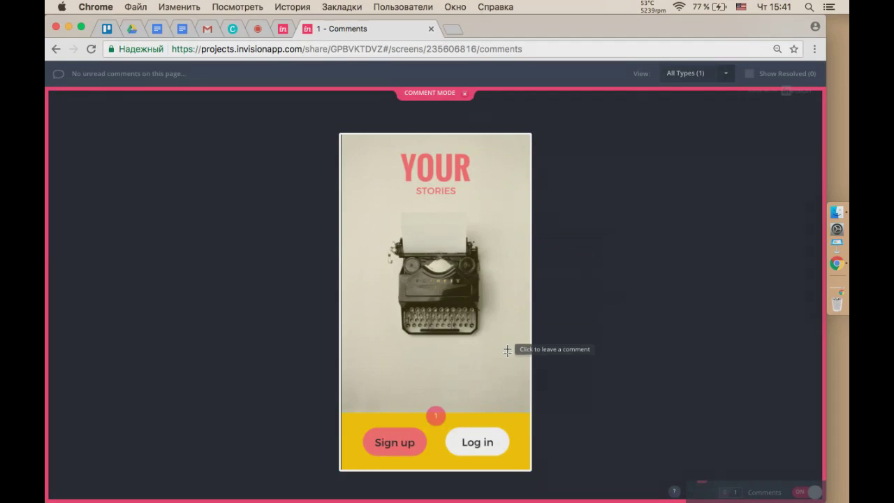
Post the comment 'не понимаю' beside the typewriter, then turn Comments off.
click(491, 254)
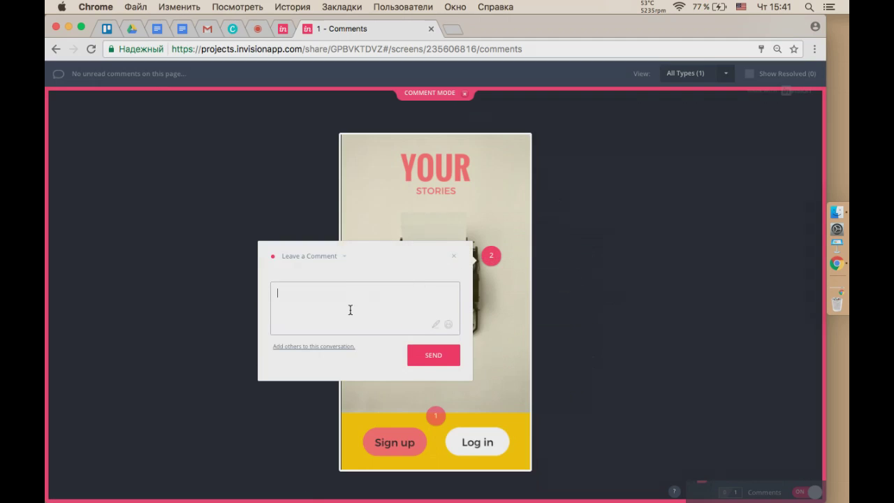
key(ctrl+space)
text(не понимаю)
click(435, 356)
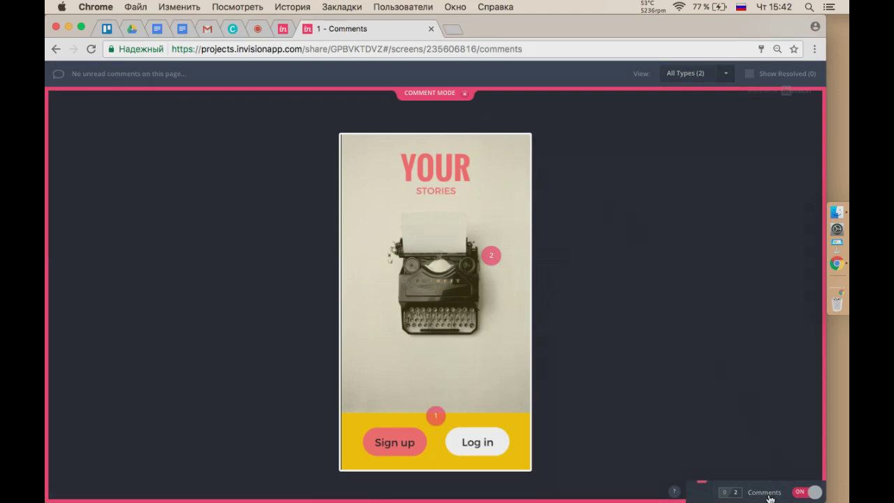
click(800, 492)
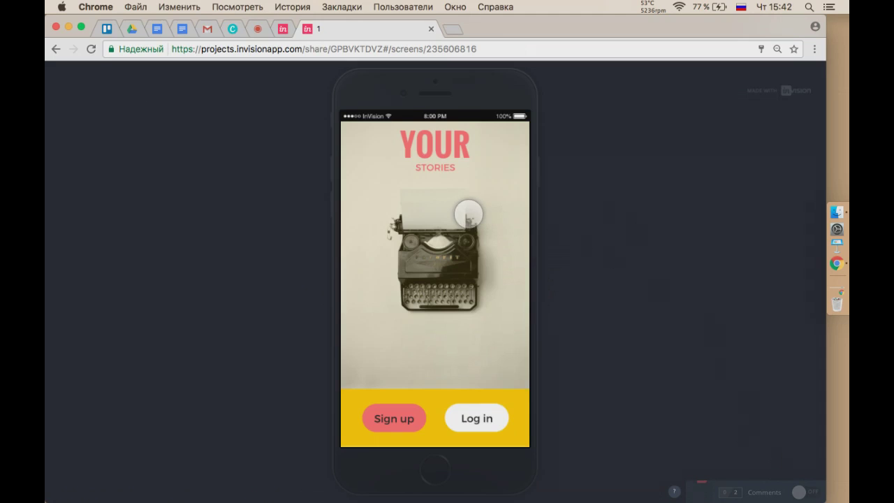
Read the 'Re: [First] 1 [1]' comment notification in Gmail, then go back to the prototype tab.
click(208, 30)
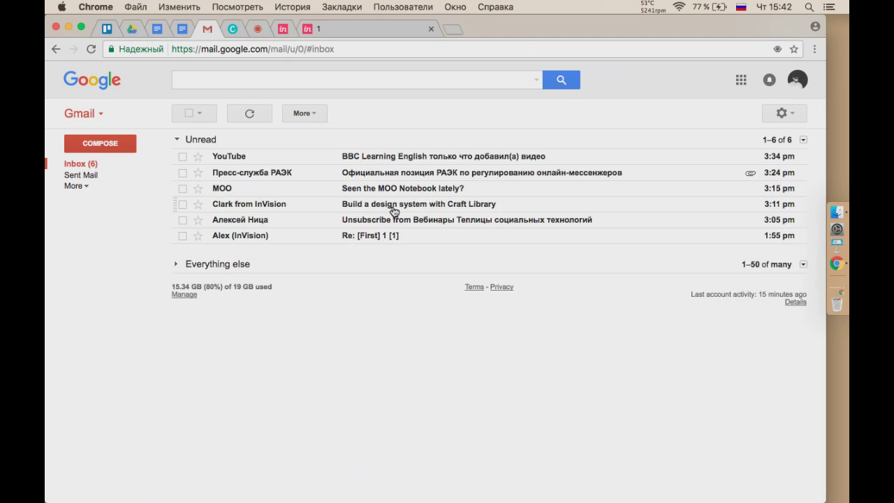
click(378, 236)
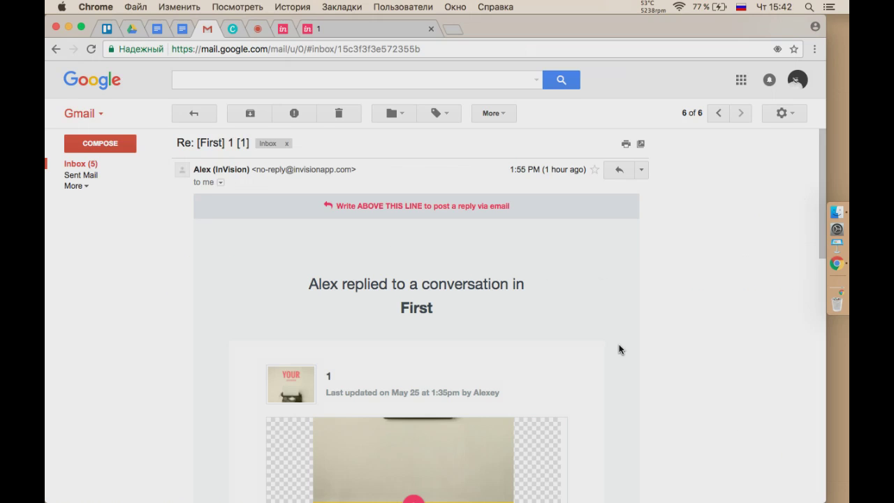
scroll(618, 349, down, 2)
scroll(618, 349, down, 4)
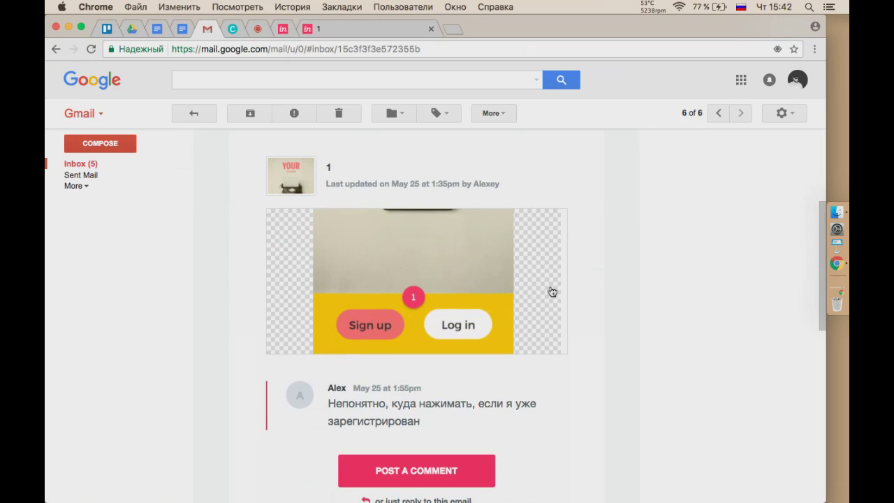
scroll(576, 415, down, 2)
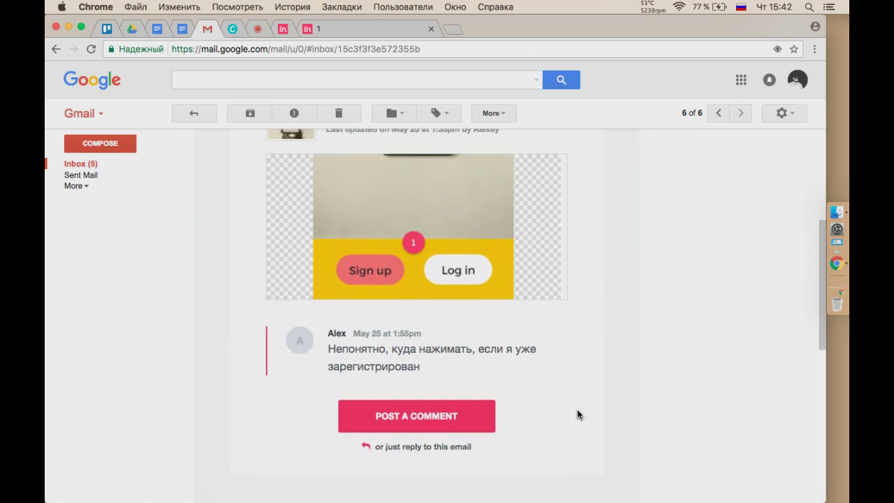
scroll(576, 415, down, 2)
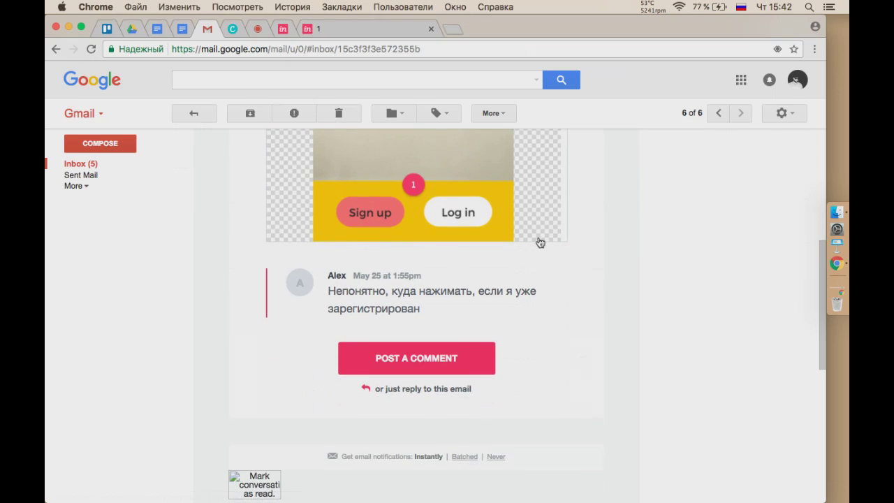
click(344, 29)
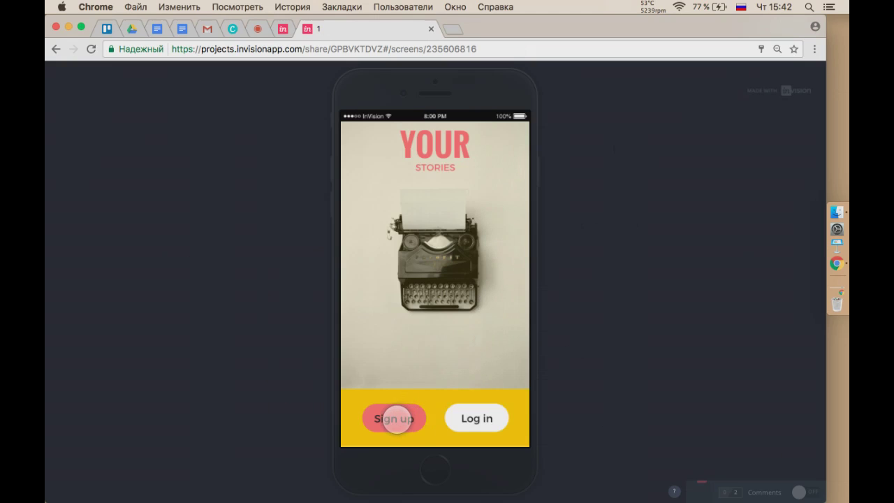
Click through the prototype's sign-up, Sea, Bridge and Train detail screens and their back links.
click(396, 418)
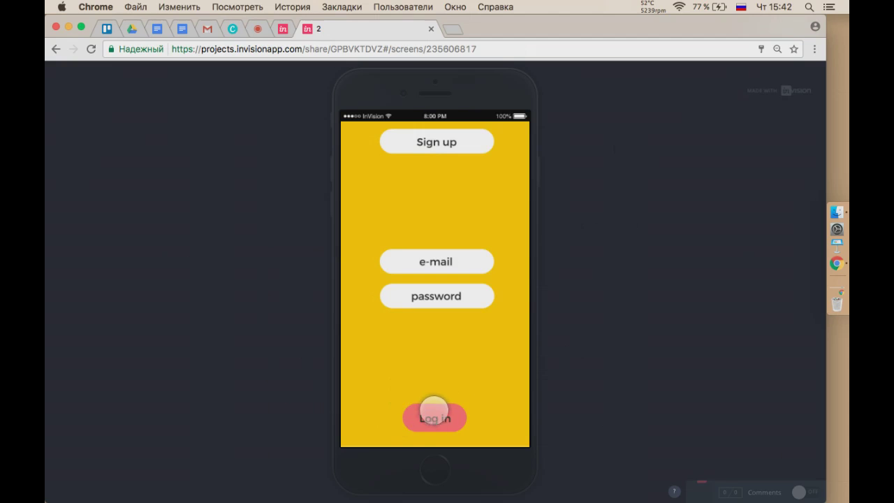
click(436, 417)
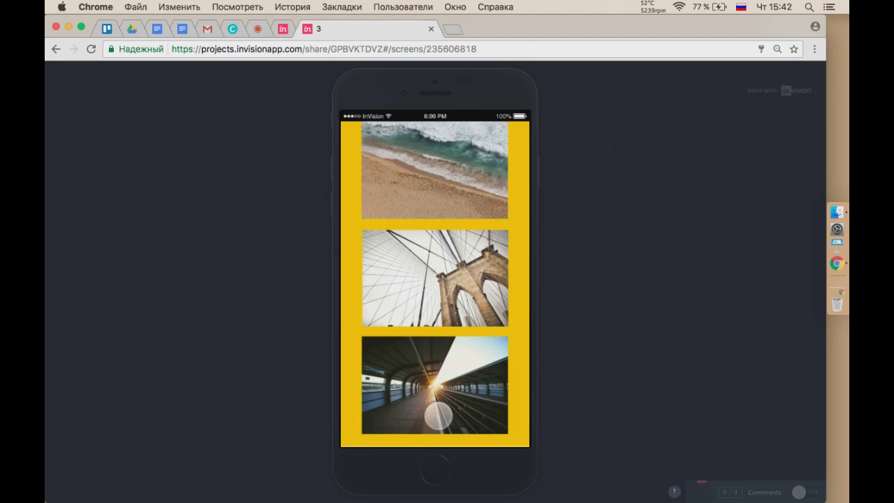
click(444, 180)
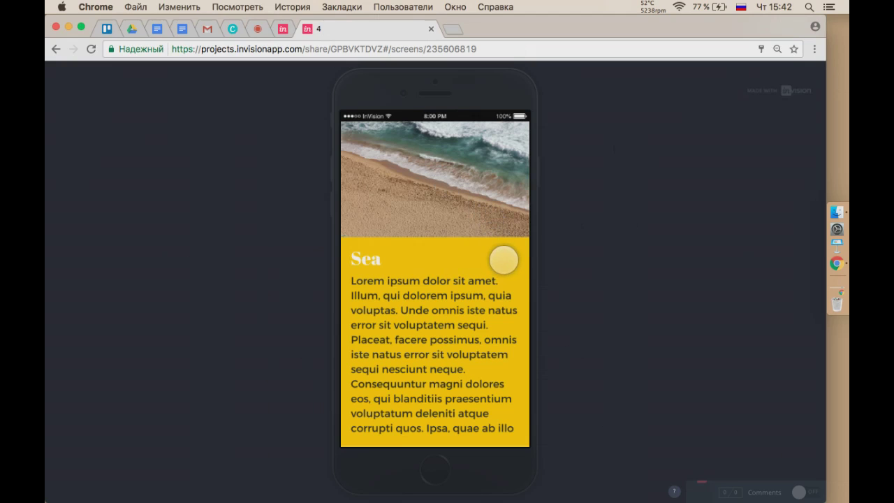
click(454, 194)
click(467, 278)
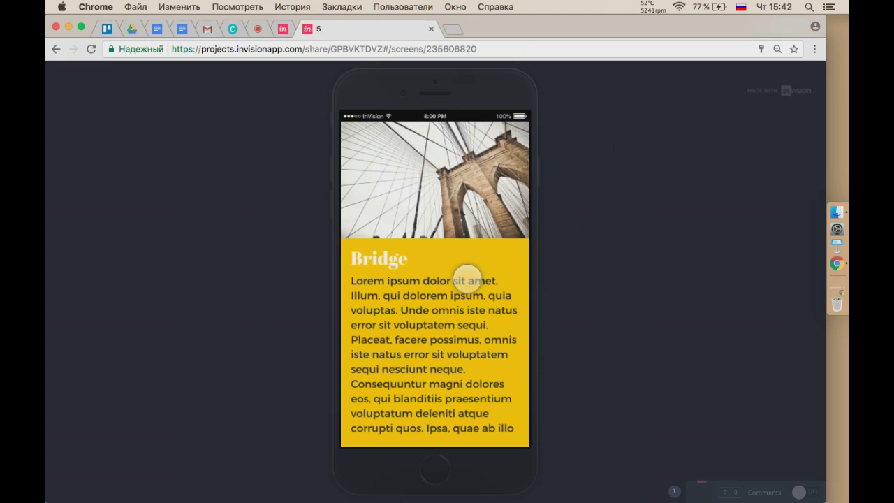
click(475, 219)
click(454, 354)
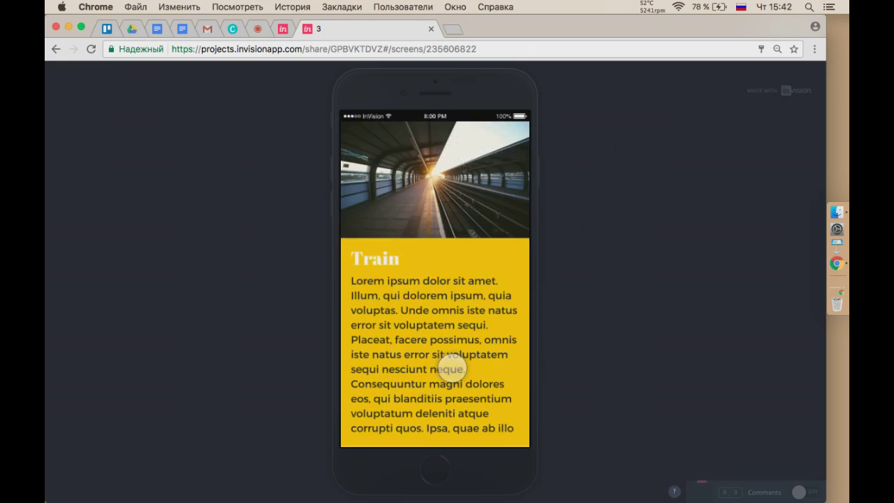
click(476, 197)
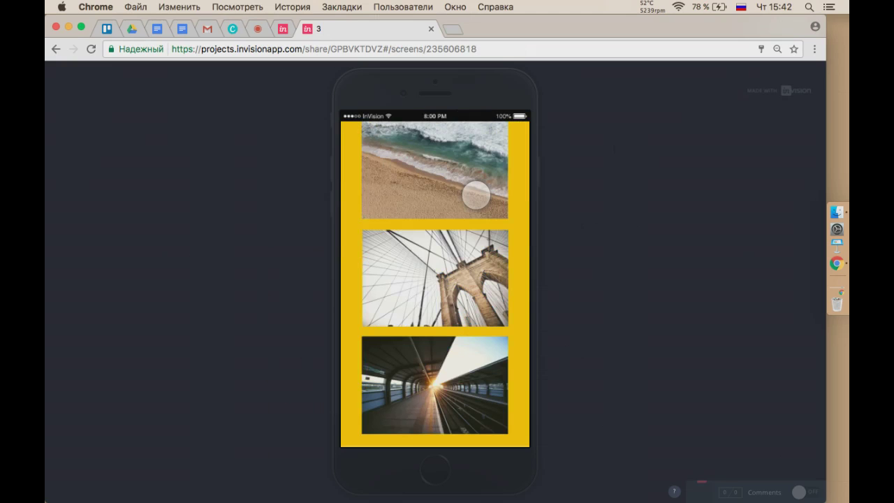
click(522, 201)
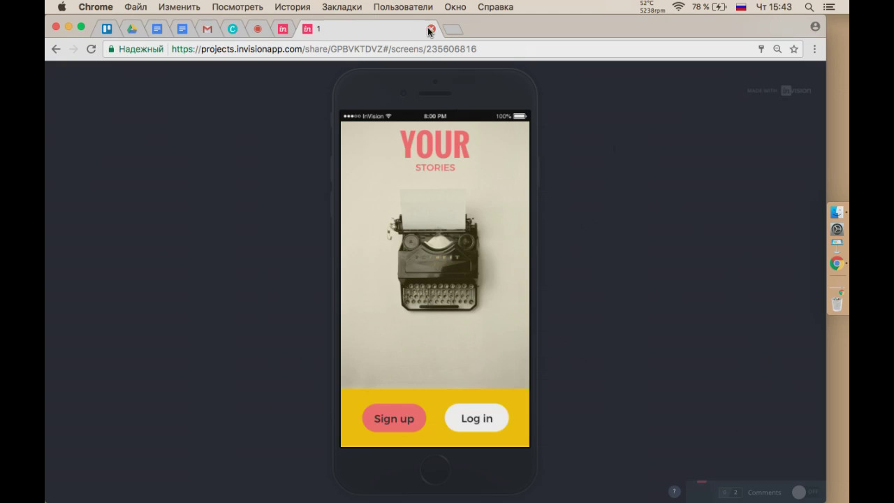
Close the shared preview and Invite dialog, returning to My Projects with the First prototype.
click(430, 30)
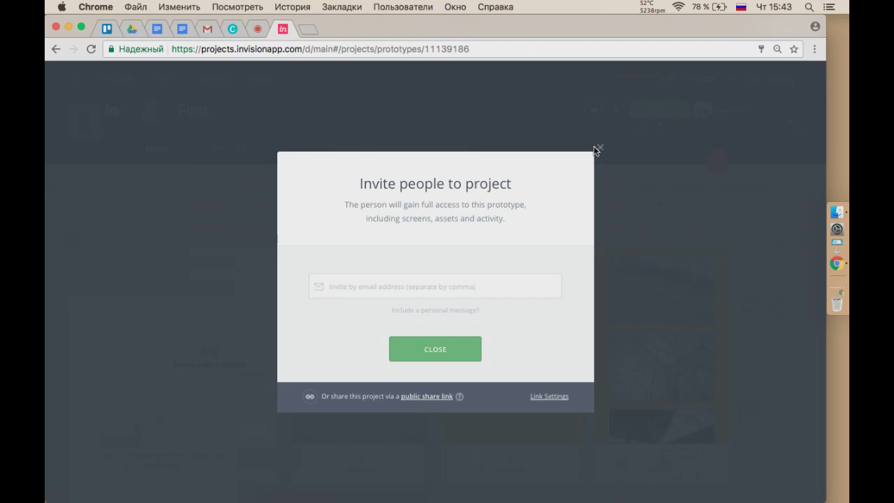
click(598, 147)
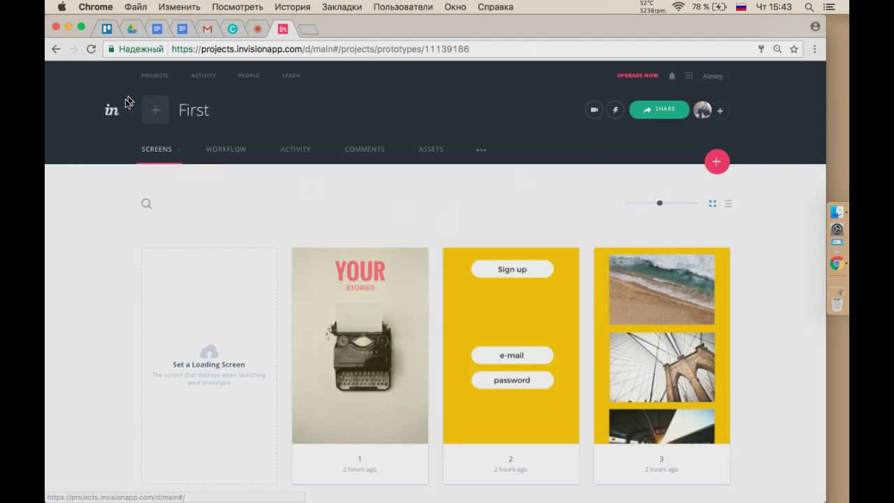
click(127, 102)
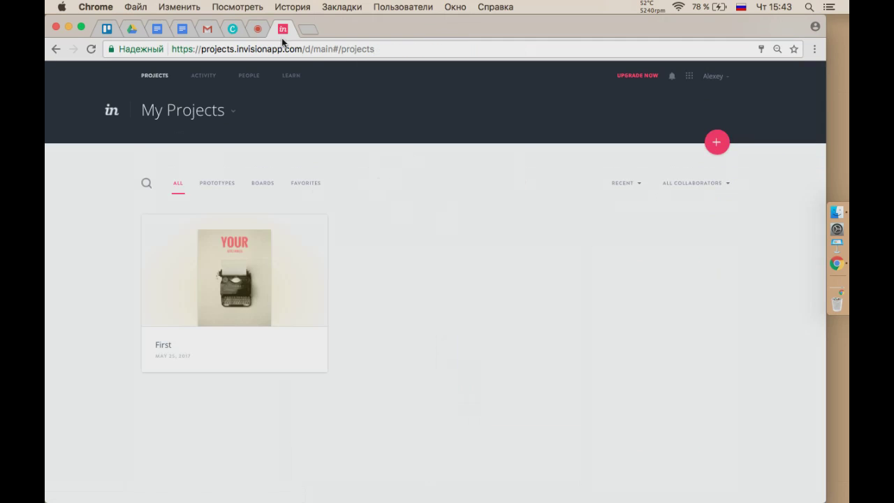
click(256, 29)
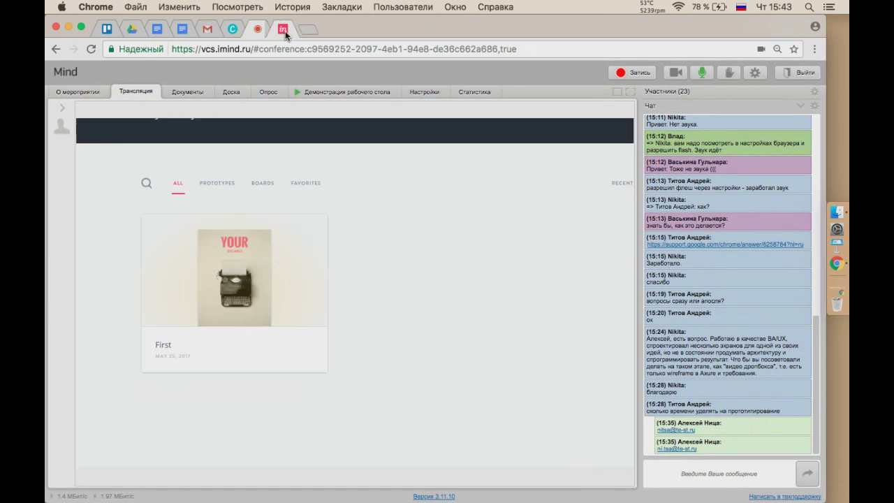
click(283, 31)
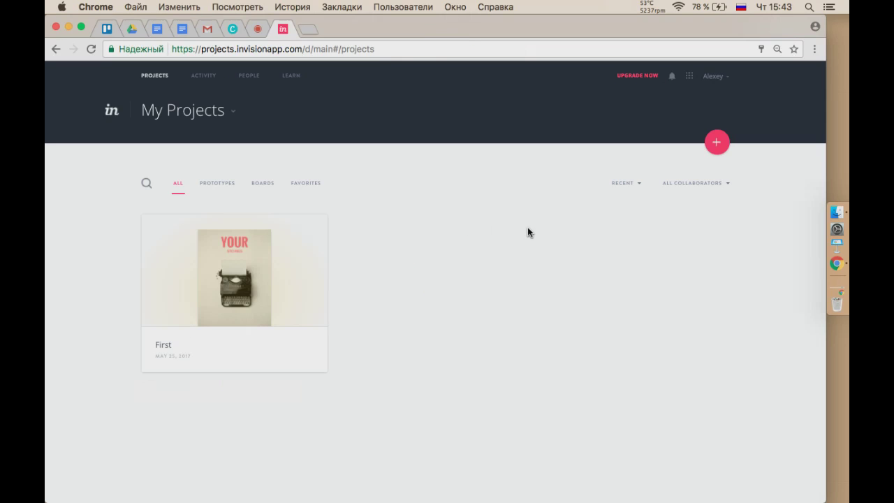
Start a new board from the SimplySocial demo under 'Or try a sample'.
click(716, 142)
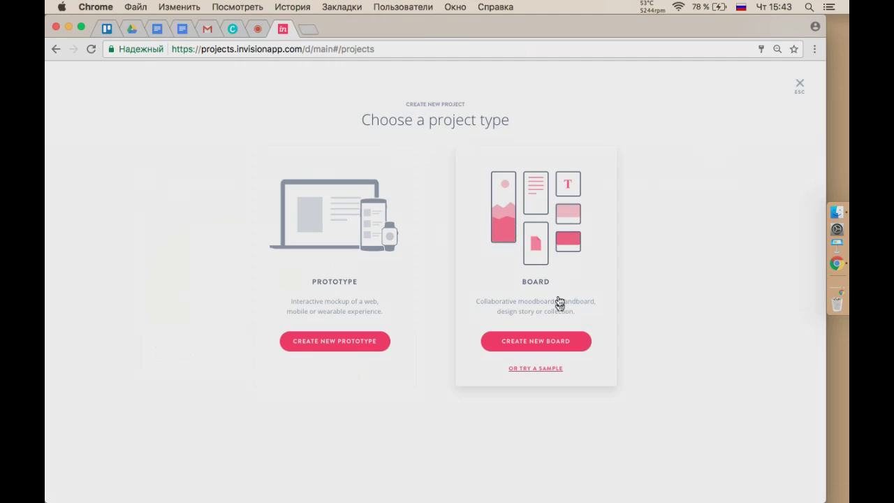
click(536, 368)
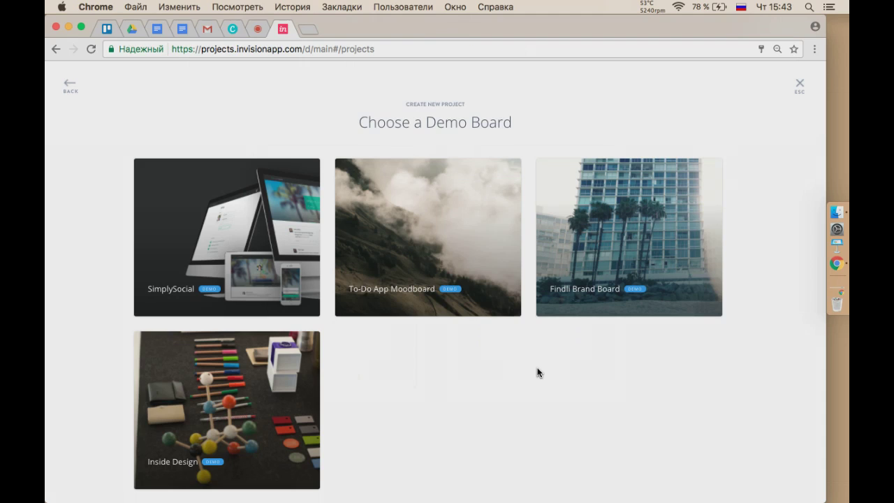
mouse_move(220, 223)
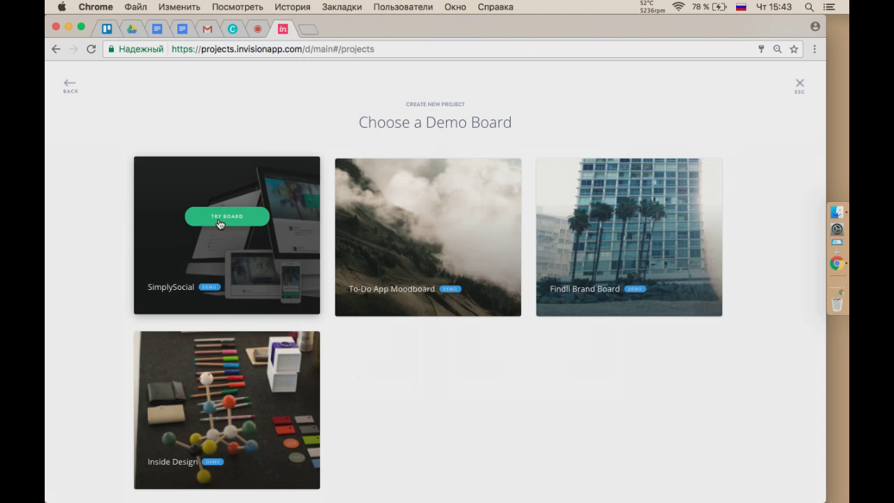
click(219, 221)
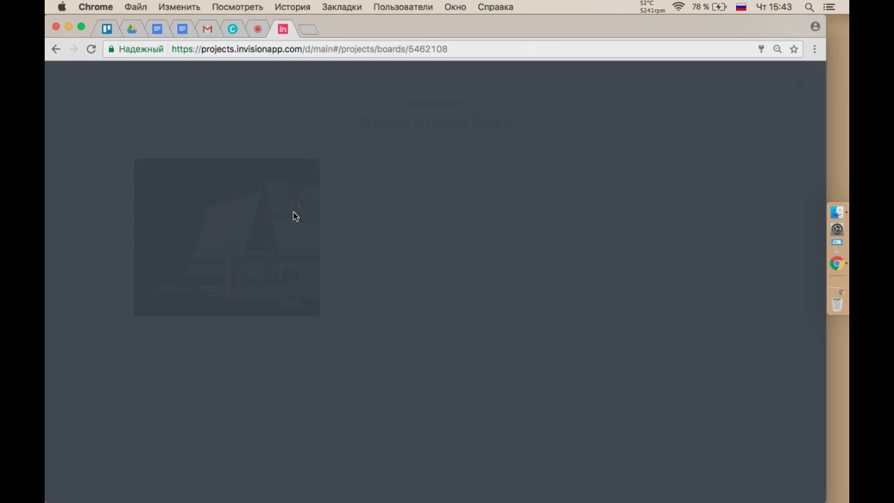
Dismiss the welcome message and rename the board title to SIMВАЫВ.
click(441, 357)
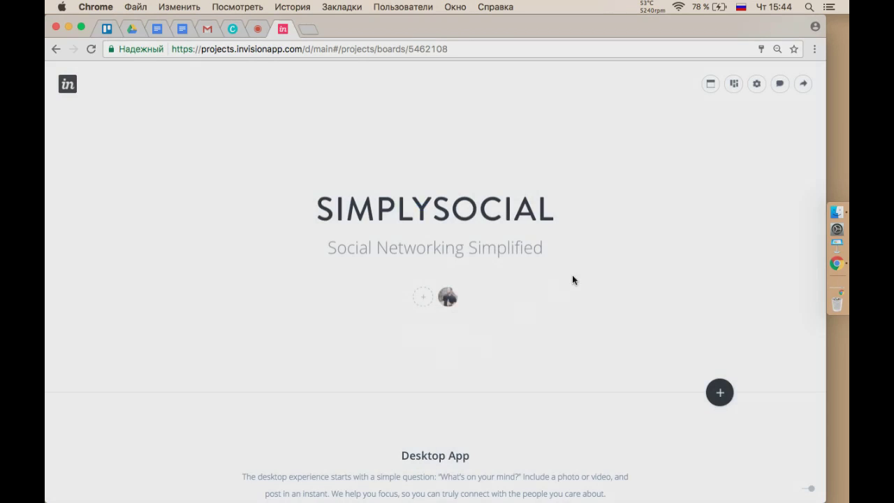
click(541, 206)
drag(546, 205, 375, 206)
text(ВАЫВ)
click(416, 239)
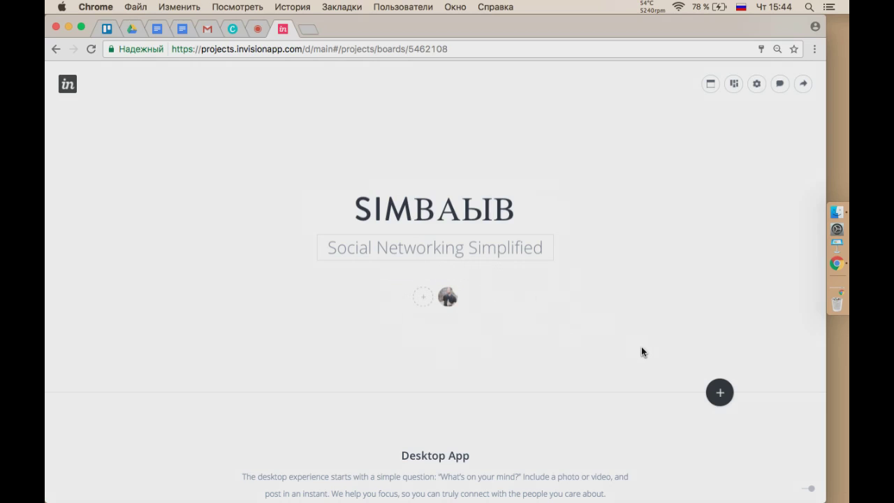
Scroll through the Desktop App, Mobile App and Brand sections, then switch the board layout.
scroll(549, 300, down, 3)
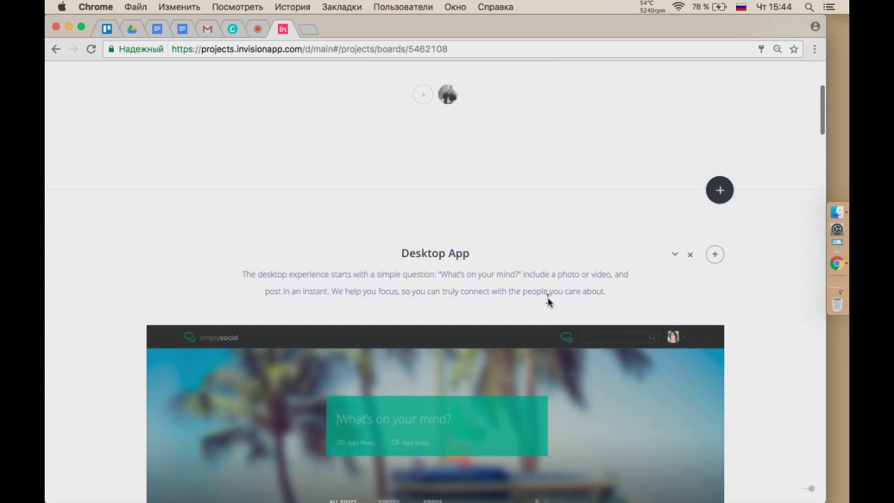
scroll(640, 375, down, 5)
scroll(729, 349, down, 4)
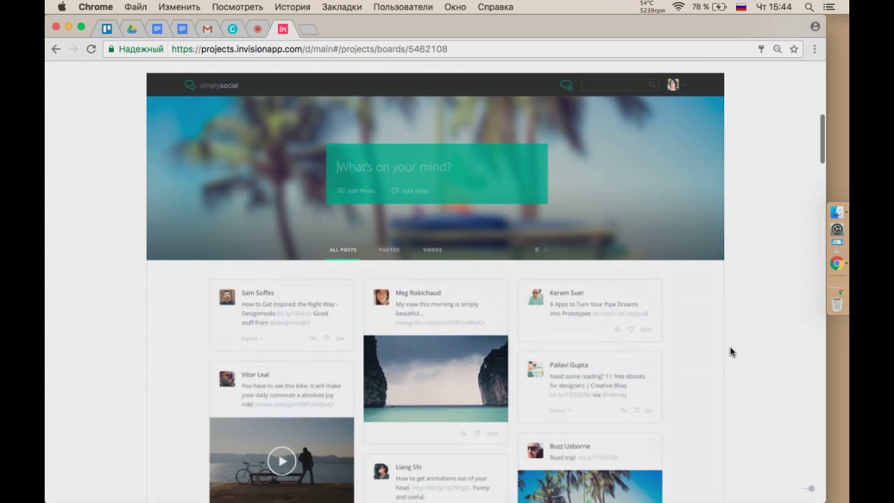
scroll(730, 349, down, 7)
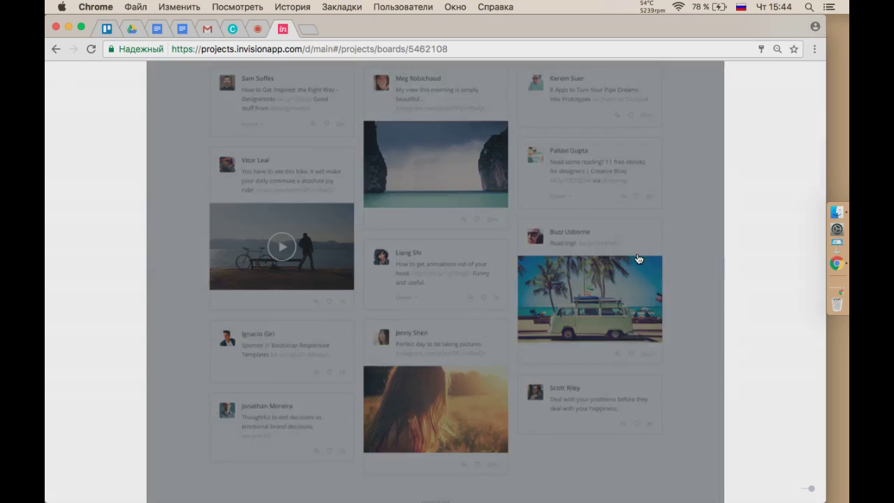
scroll(772, 320, down, 12)
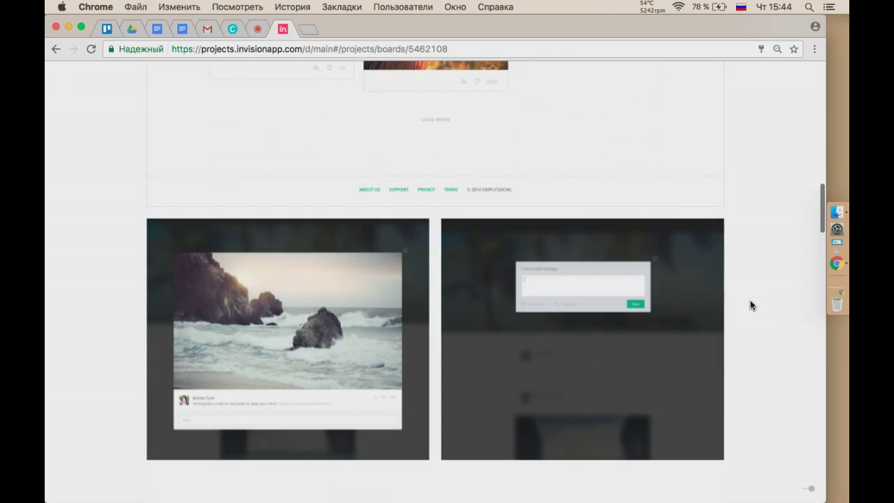
scroll(750, 301, down, 20)
scroll(749, 305, down, 20)
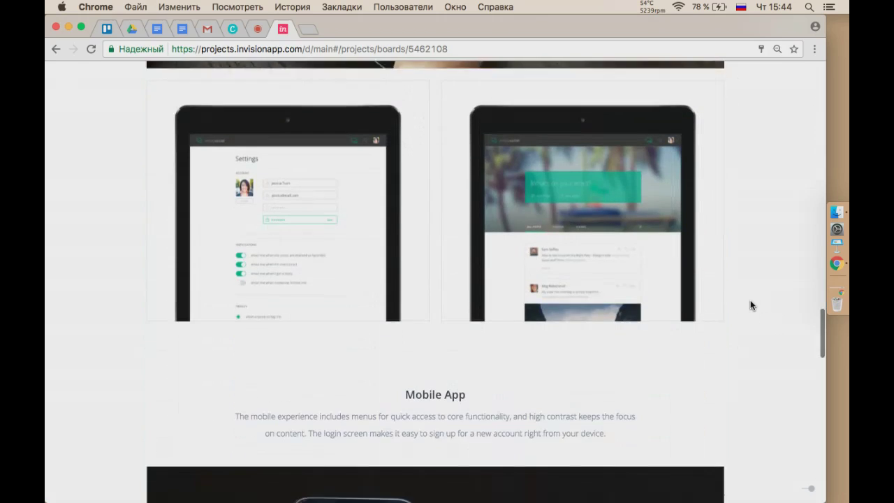
scroll(750, 305, down, 14)
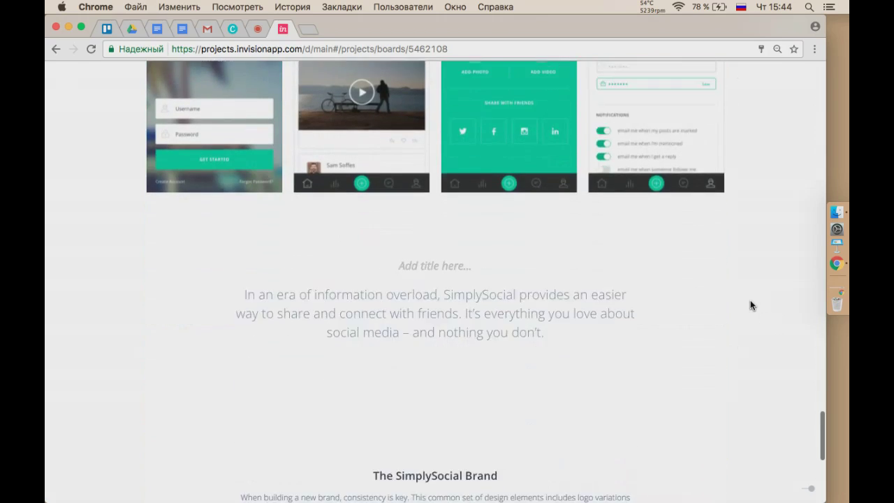
scroll(750, 305, up, 20)
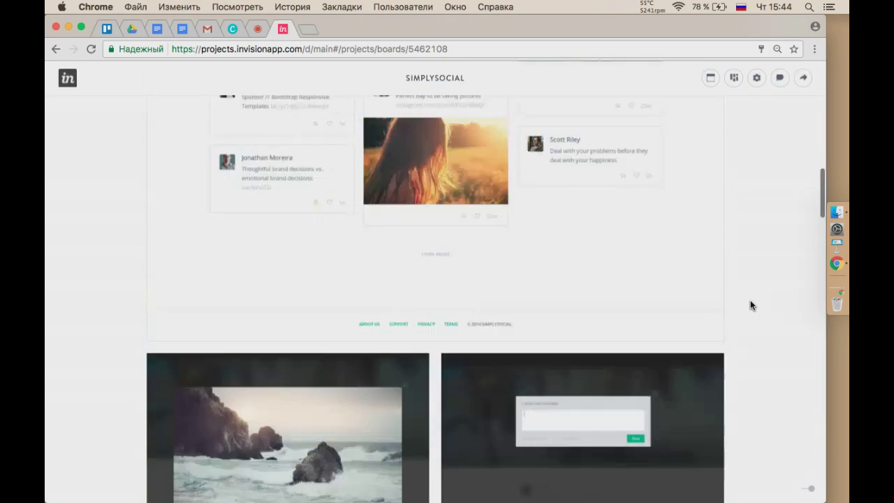
scroll(750, 305, down, 20)
scroll(690, 305, down, 7)
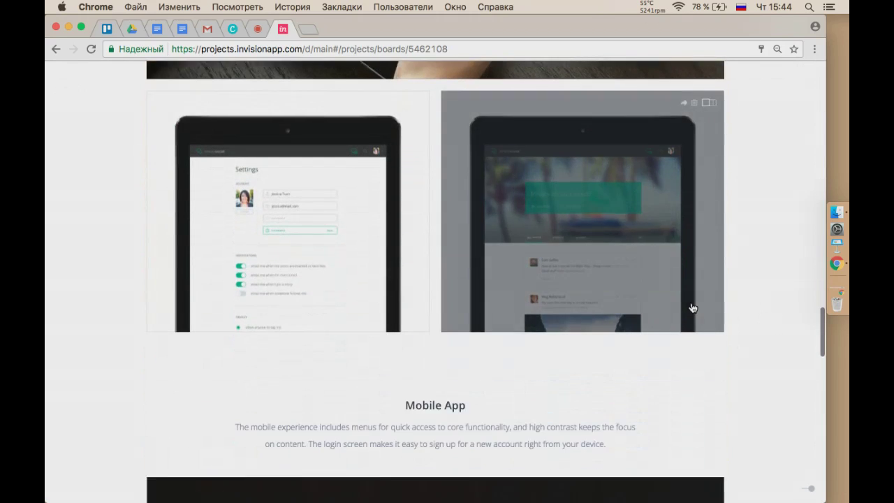
scroll(543, 361, down, 8)
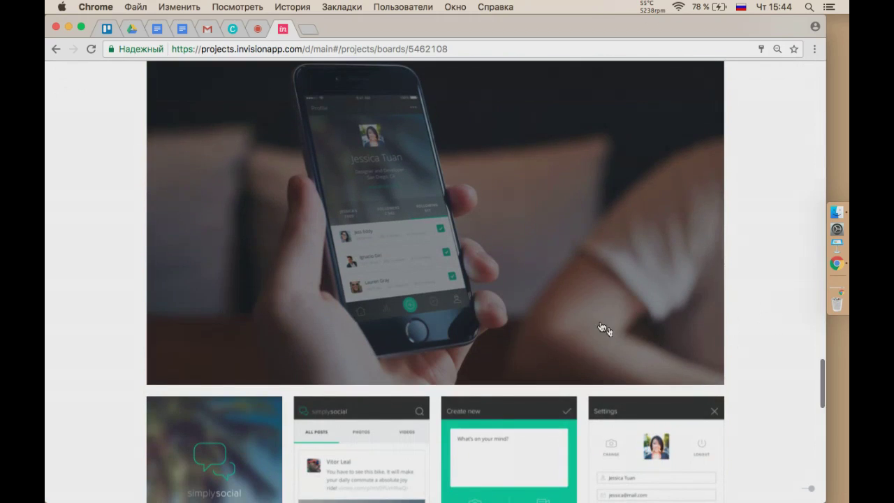
scroll(618, 339, down, 3)
scroll(616, 336, down, 9)
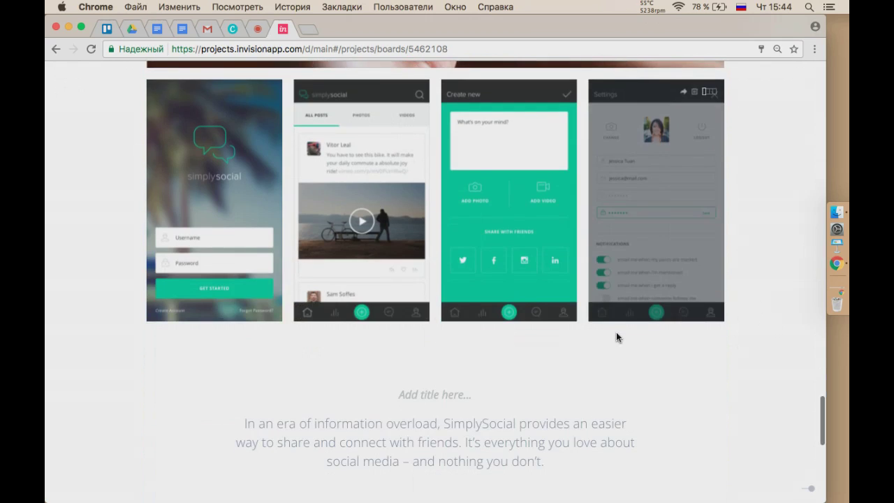
scroll(680, 375, down, 20)
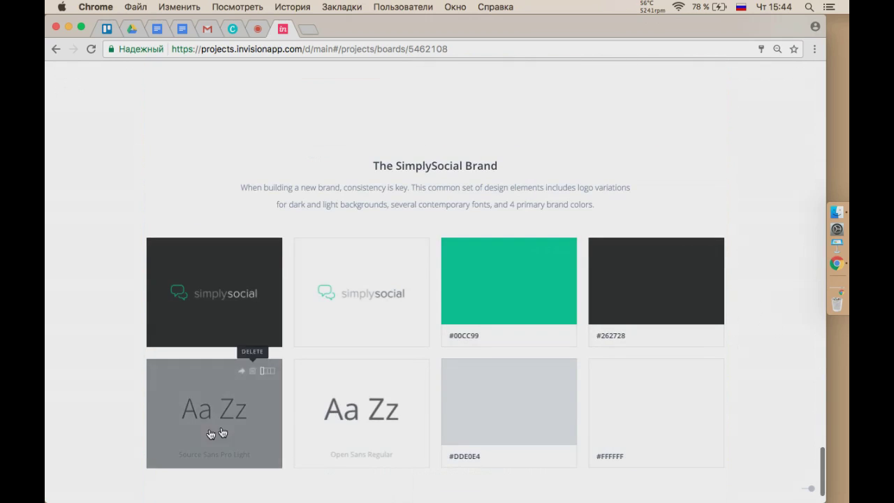
scroll(789, 203, up, 20)
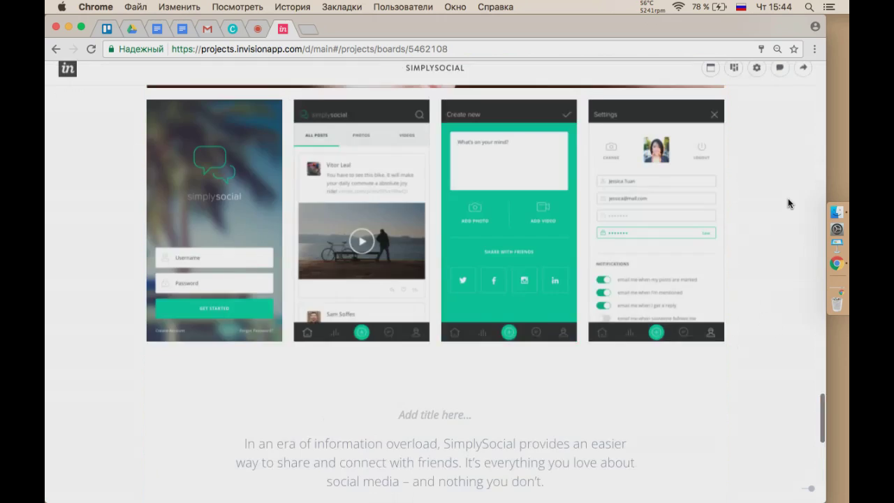
click(733, 84)
click(717, 137)
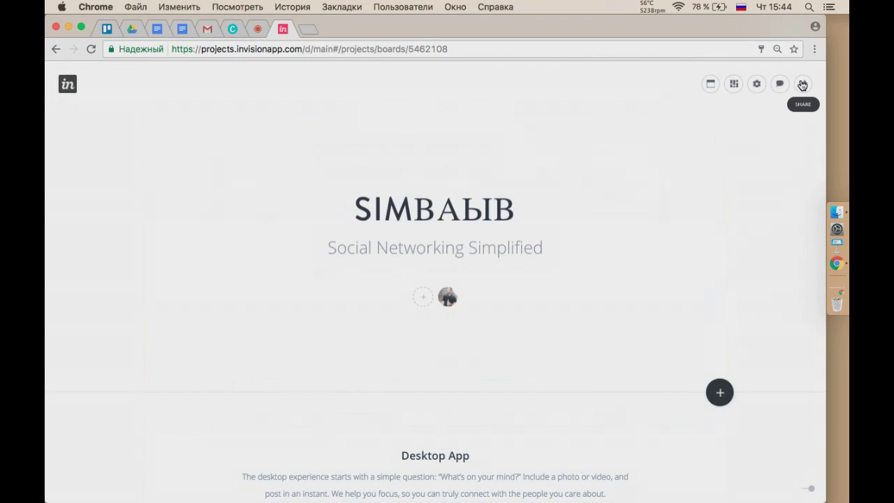
Copy the SimplySocial board's share link and open it in a private window.
click(800, 84)
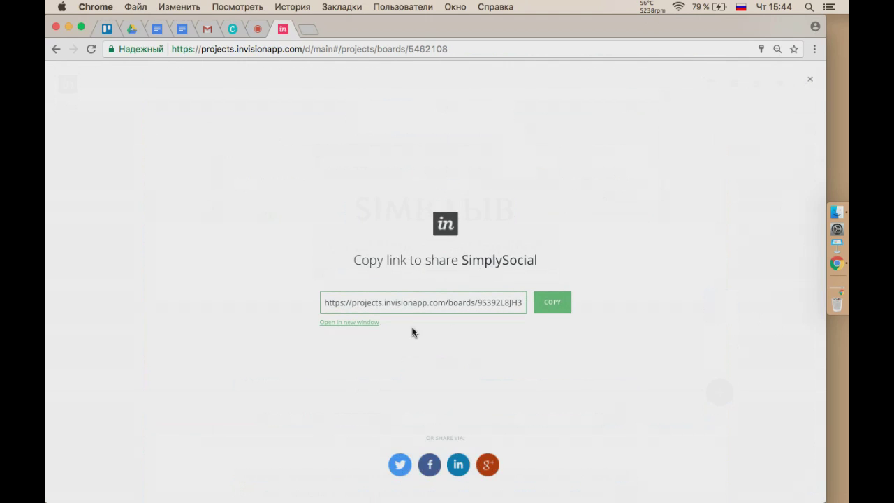
click(562, 308)
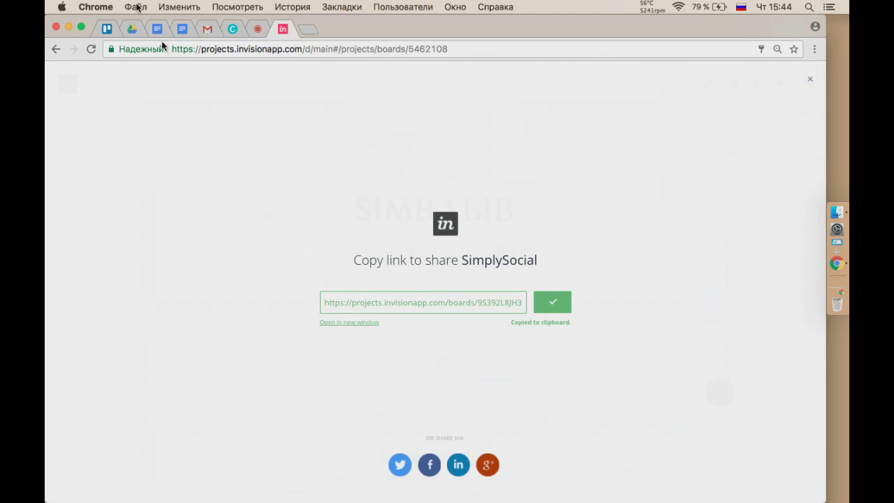
key(super+shift+n)
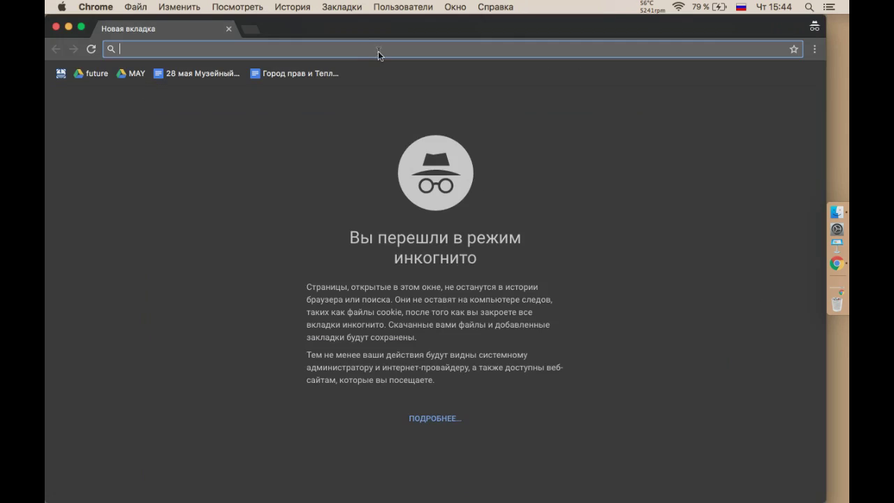
key(super+v)
key(Return)
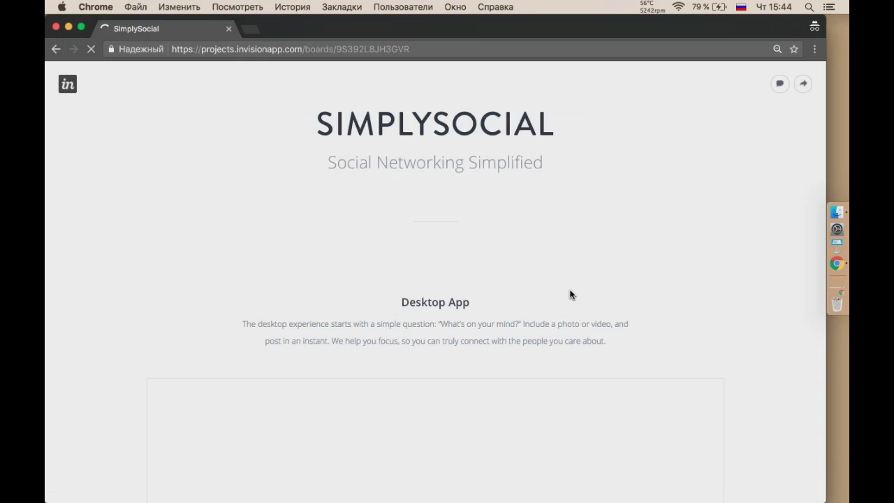
Scroll through the publicly shared board, then close its window.
scroll(570, 294, down, 10)
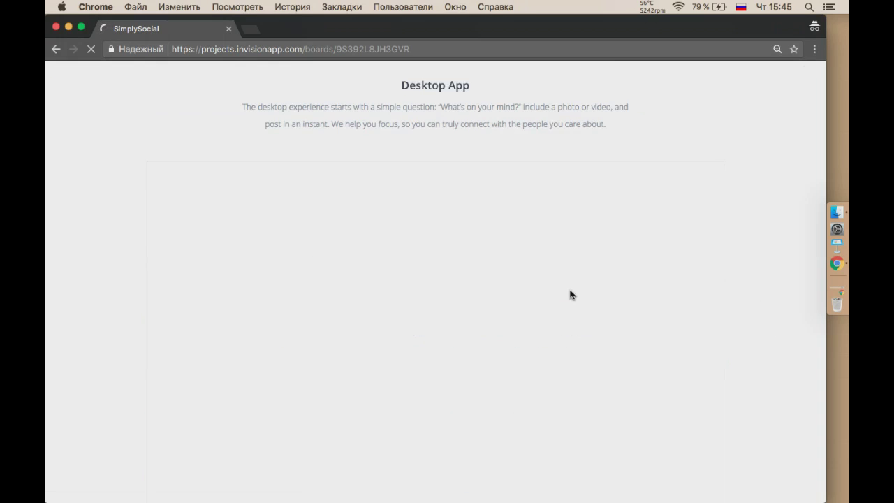
scroll(570, 293, down, 5)
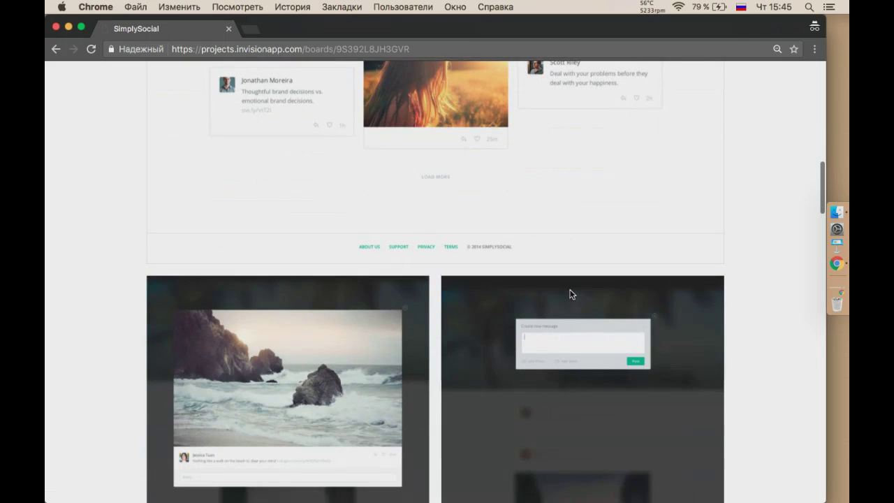
scroll(571, 293, up, 15)
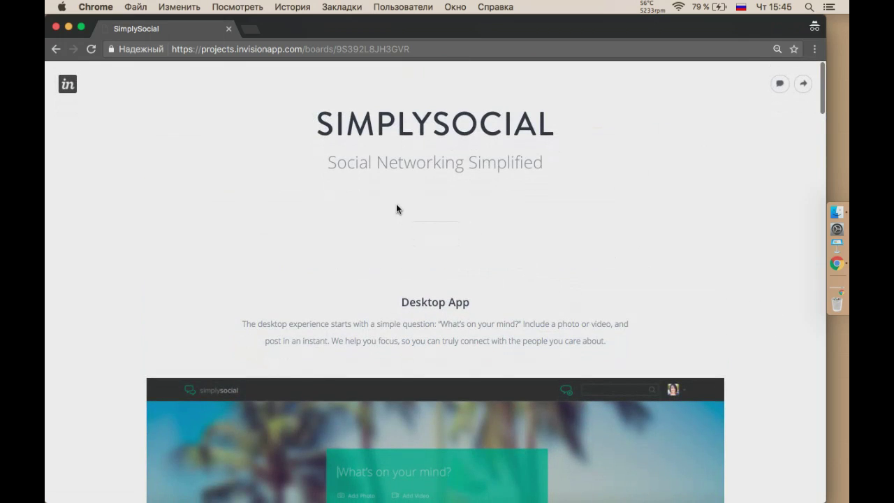
click(56, 28)
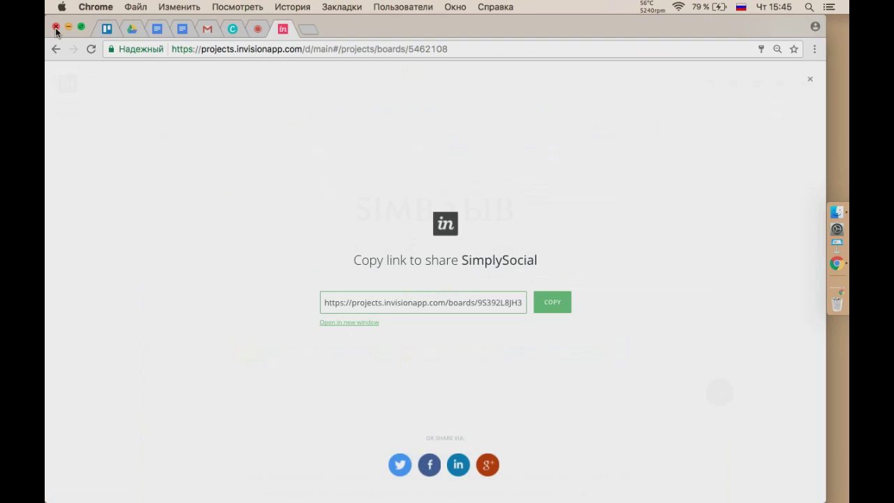
Close the share dialog and start a new project from My Projects.
click(809, 79)
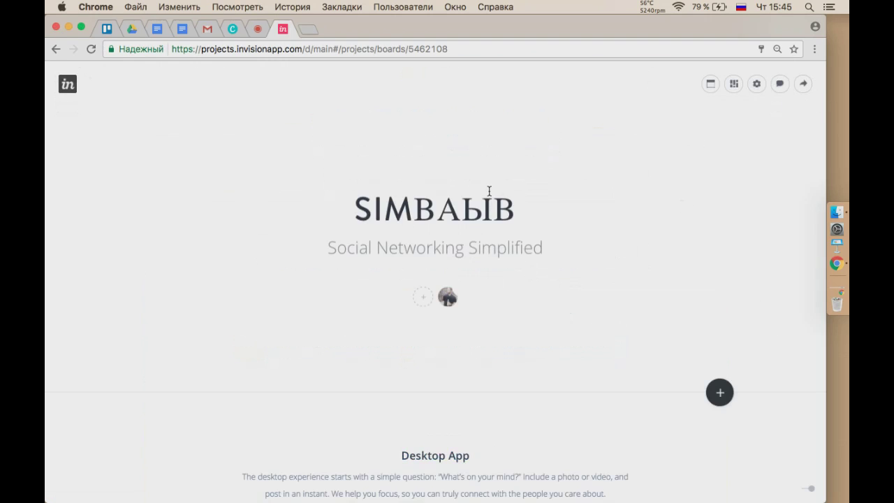
click(68, 84)
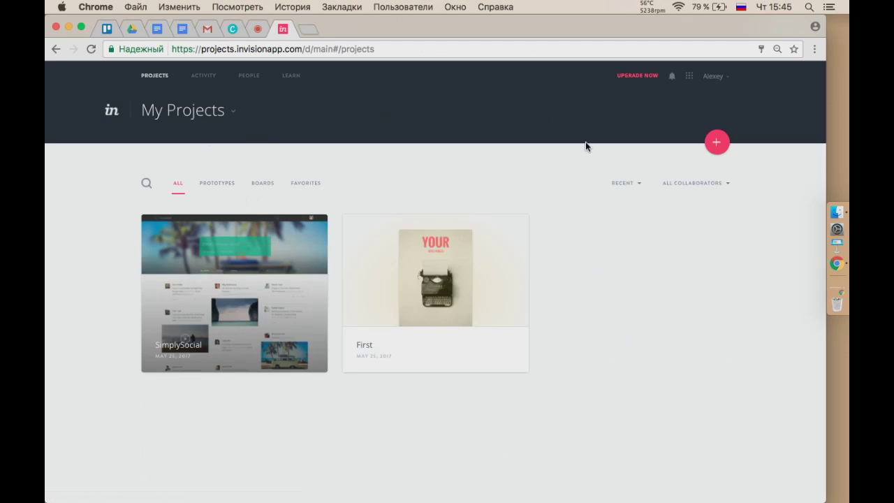
click(715, 142)
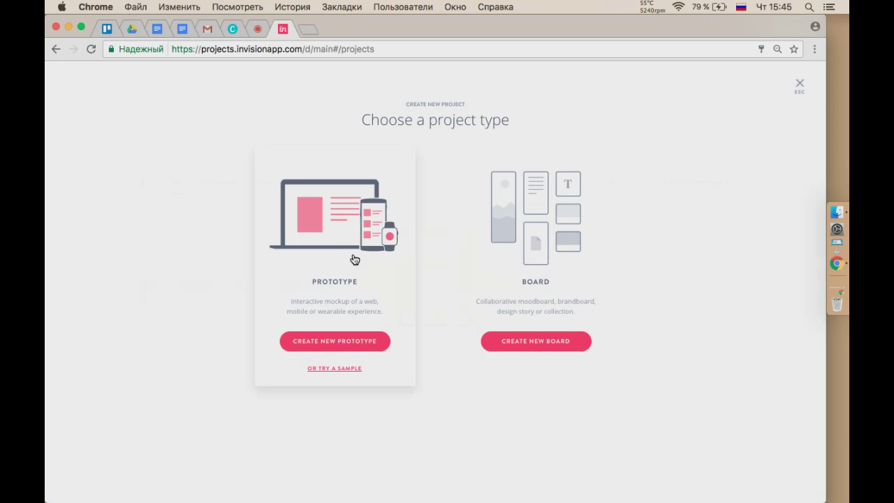
Create a new iPhone prototype named Three.
click(349, 342)
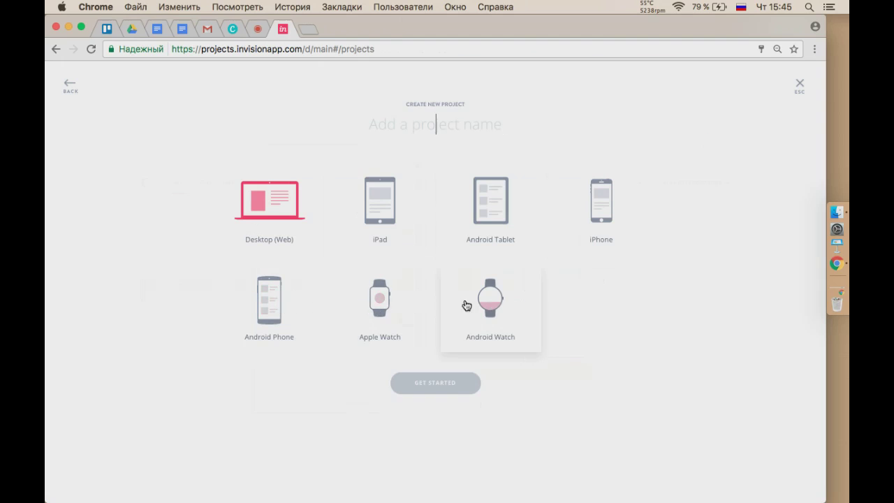
text(Е)
key(BackSpace)
key(ctrl+space)
text(Threee)
key(BackSpace)
click(602, 213)
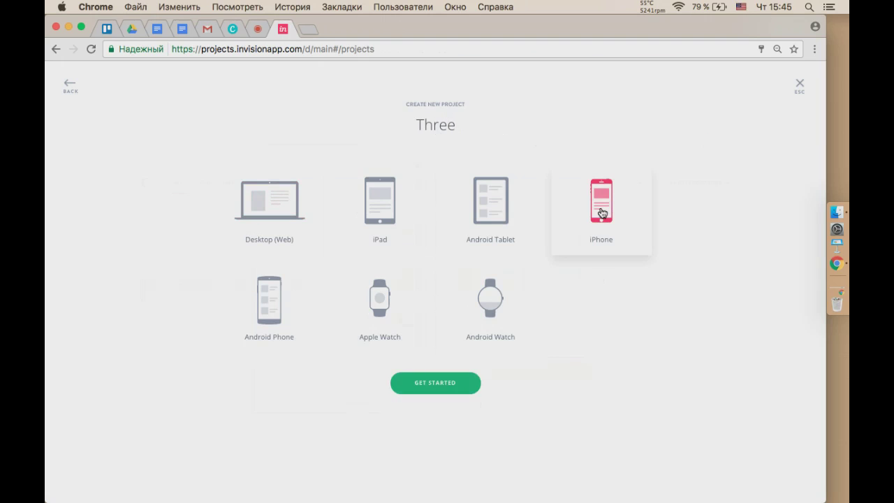
click(437, 381)
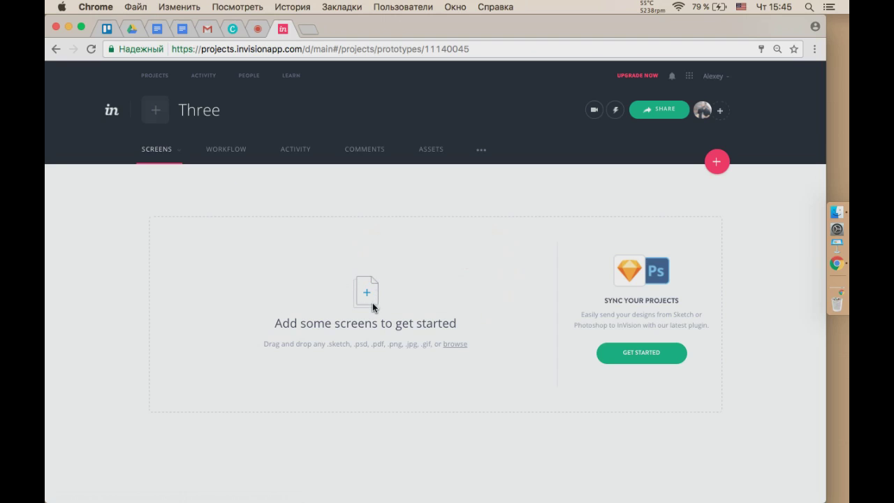
click(837, 214)
Open the Desktop > first folder in Finder beside the browser.
click(200, 289)
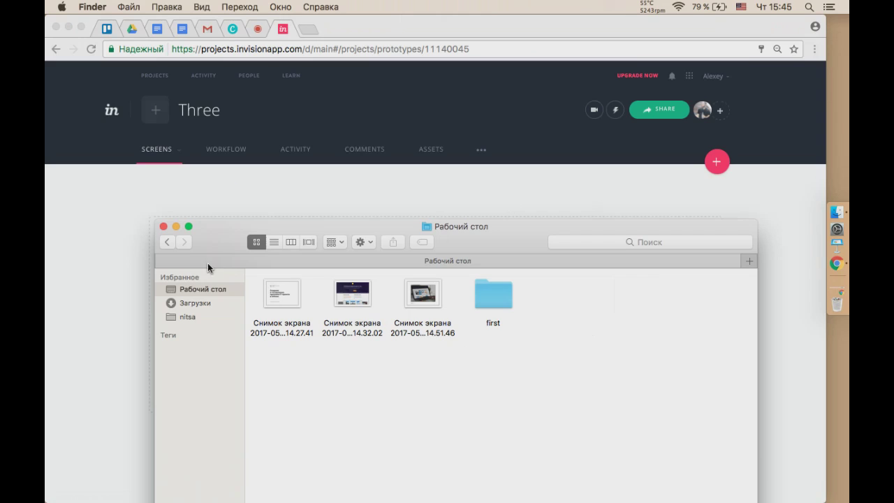
drag(212, 243, 206, 130)
double_click(496, 182)
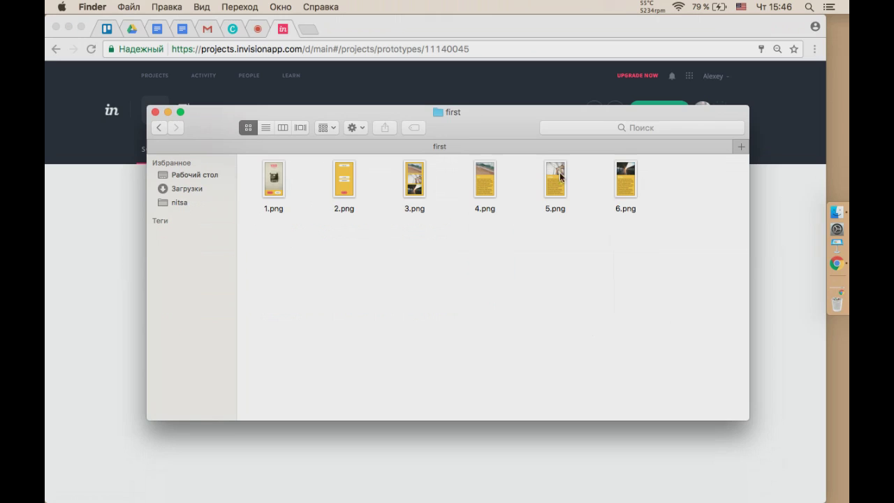
drag(486, 124, 488, 154)
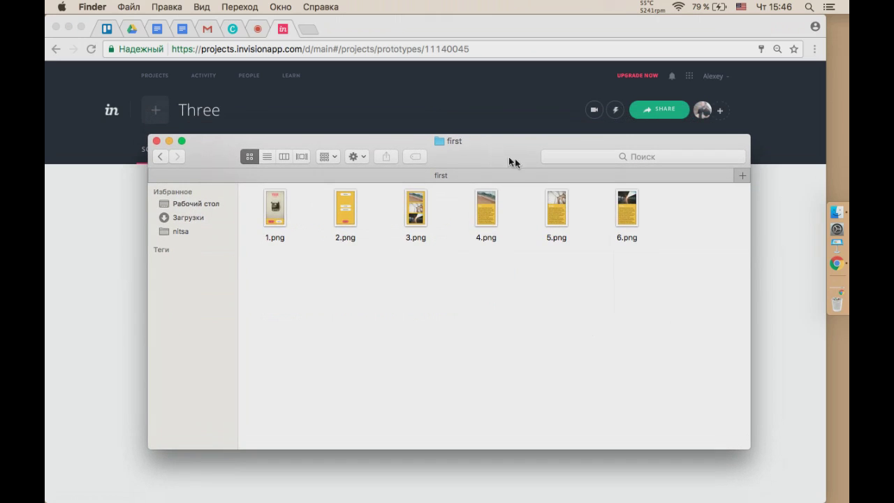
click(783, 241)
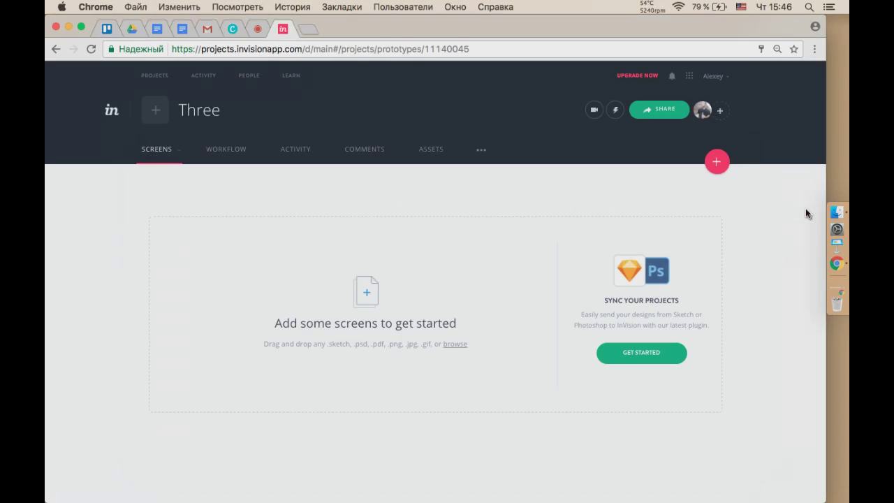
click(837, 211)
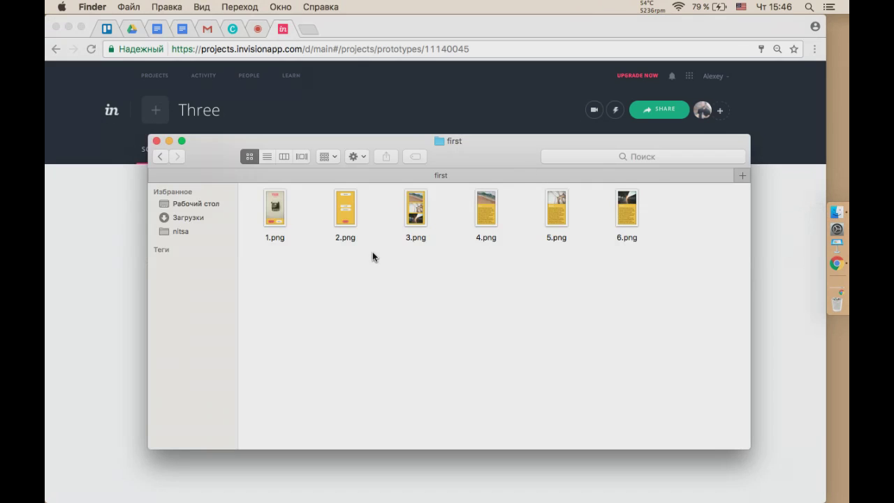
Drag 1.png and 3.png into the Three prototype's upload area.
click(273, 213)
super+click(415, 213)
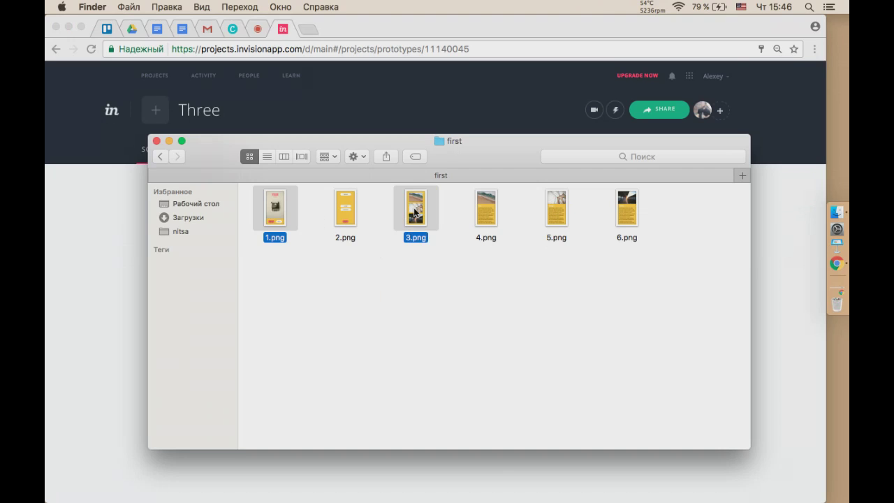
drag(478, 159, 490, 99)
drag(430, 142, 443, 399)
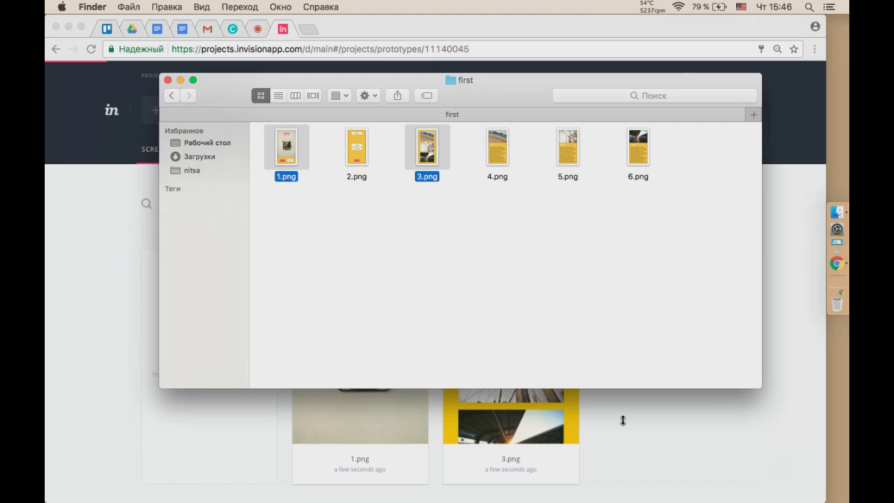
click(622, 419)
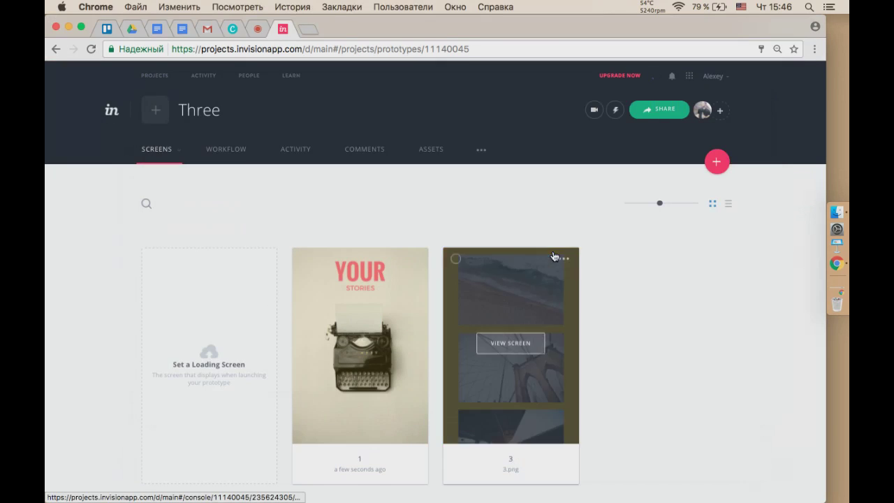
Close the prototype-limit banner, preview screen 1 and zoom the browser to 75%.
scroll(621, 352, down, 2)
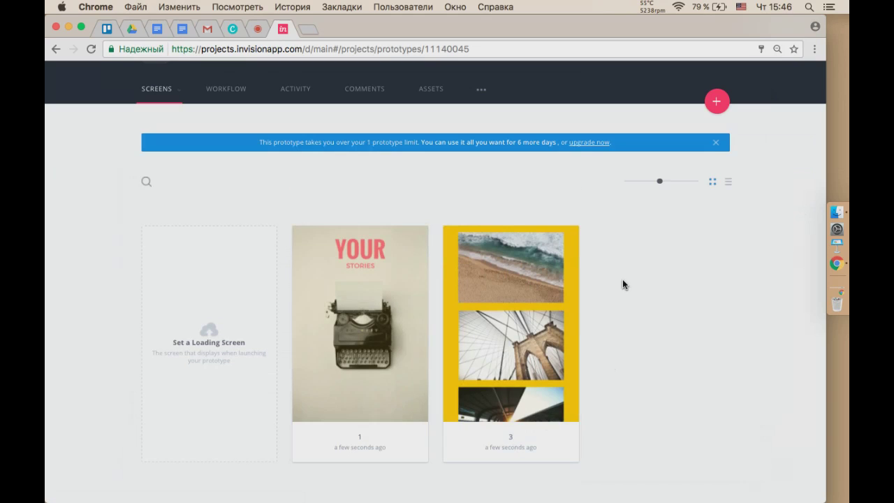
click(716, 145)
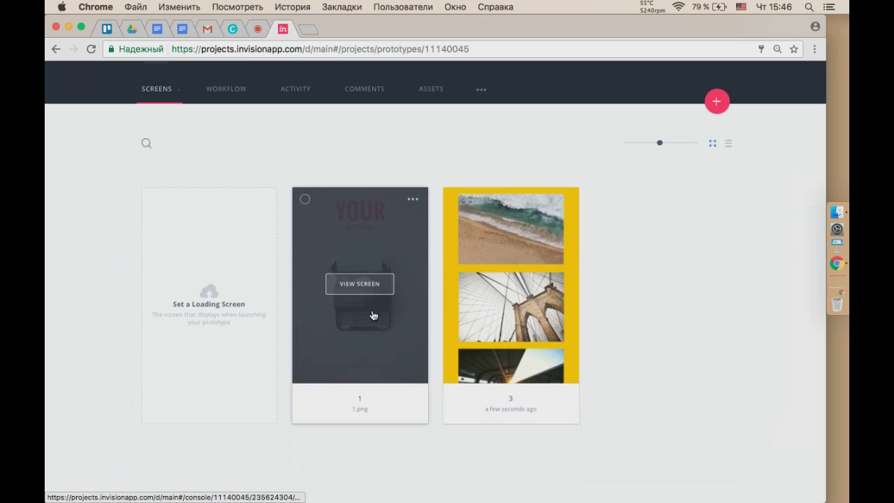
click(369, 288)
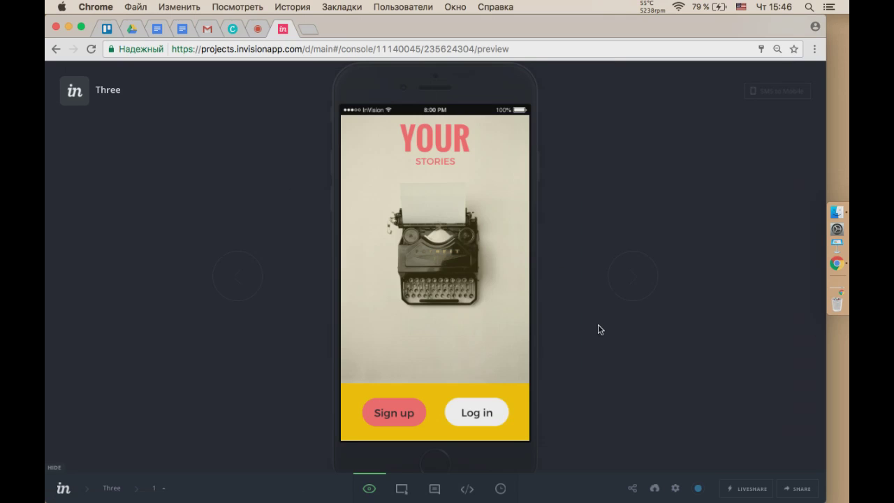
key(super+minus)
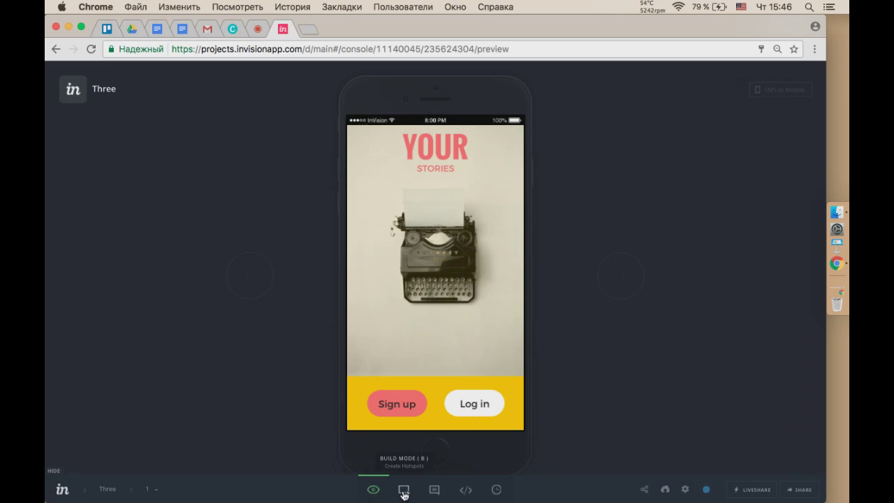
Draw a hotspot over screen 1's Log in button linking to screen 3.
click(403, 490)
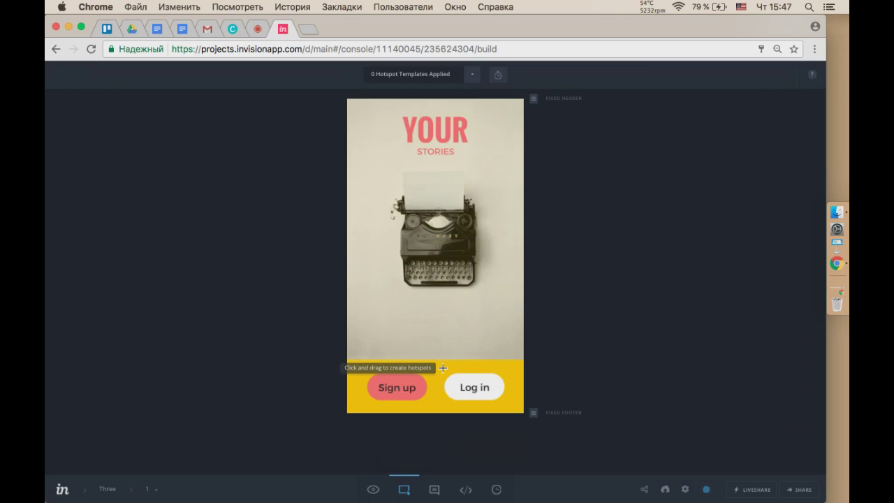
drag(439, 366, 512, 405)
scroll(513, 408, down, 3)
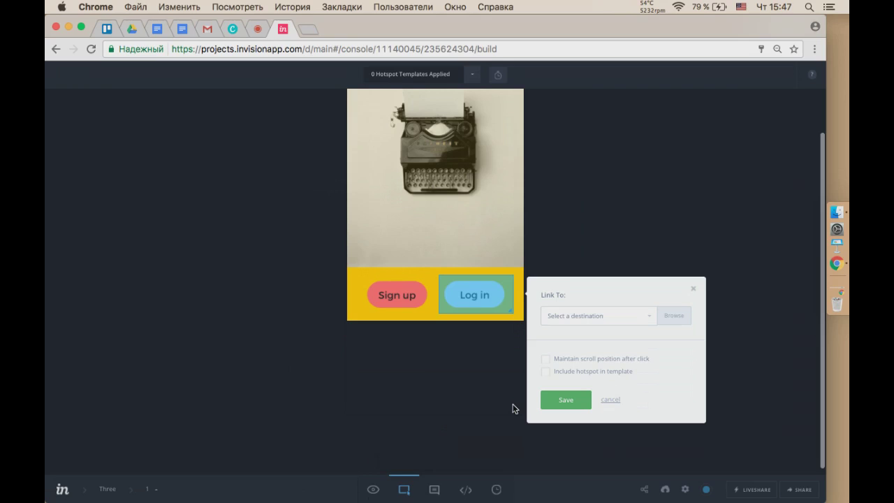
click(646, 320)
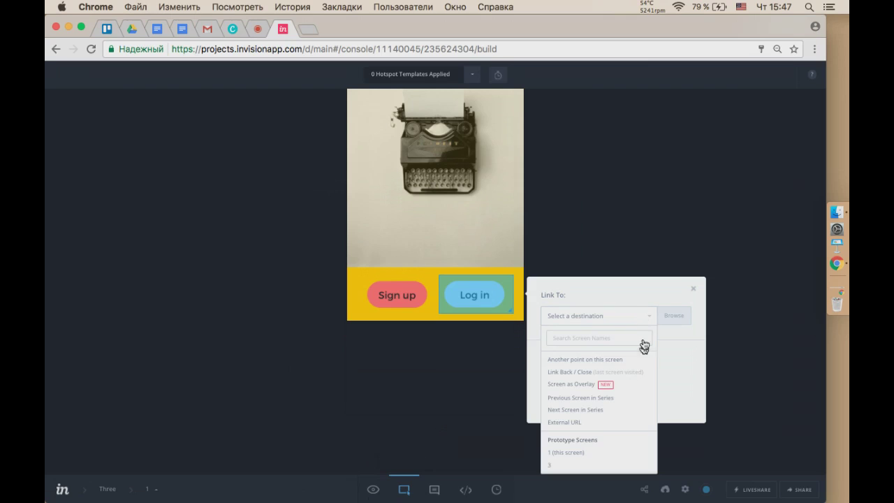
scroll(632, 400, down, 2)
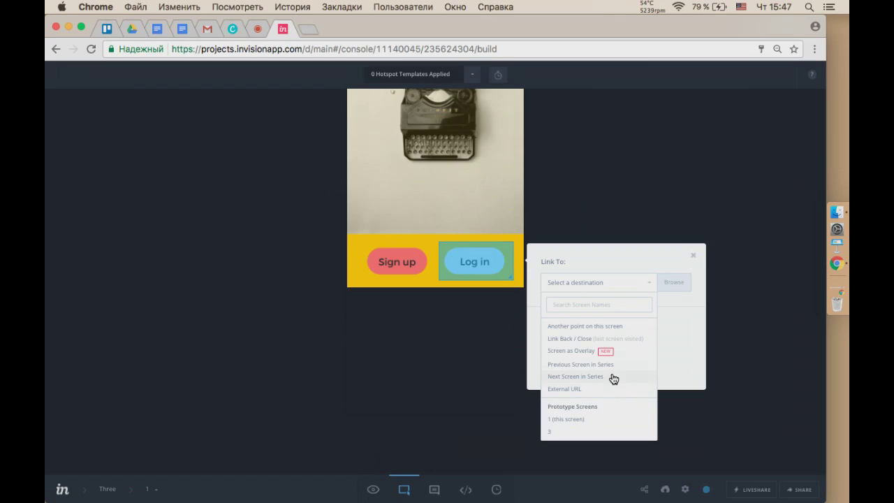
scroll(614, 412, down, 1)
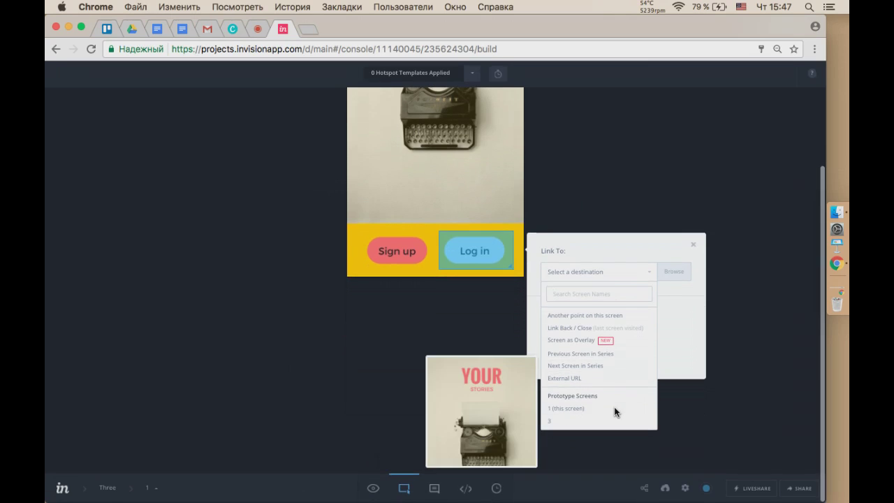
click(562, 423)
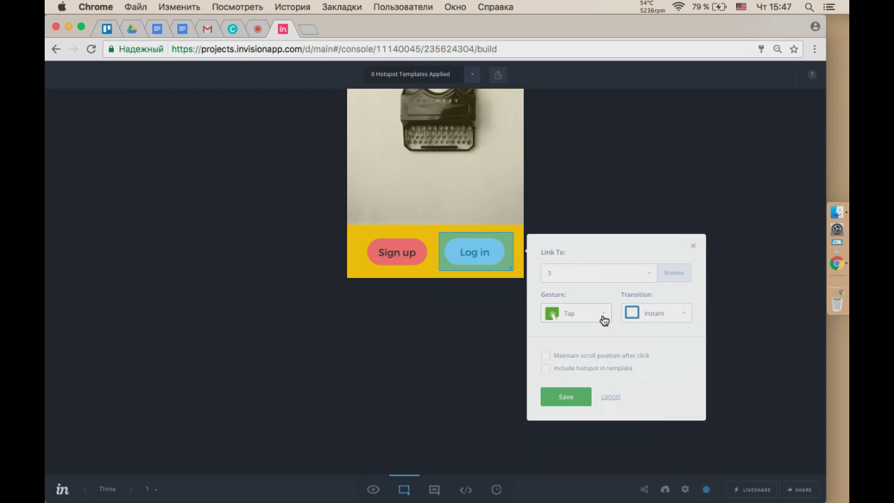
key(super+equal)
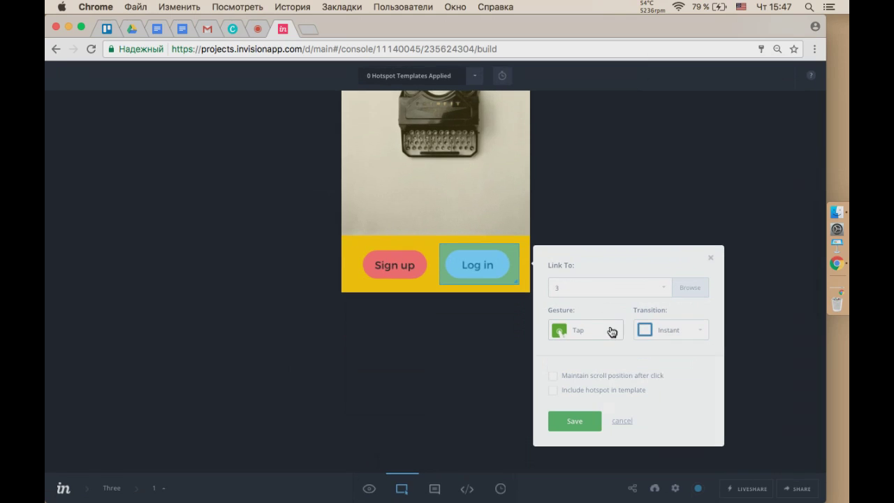
Set the hotspot to Tap gesture with Slide Left transition and save.
click(611, 331)
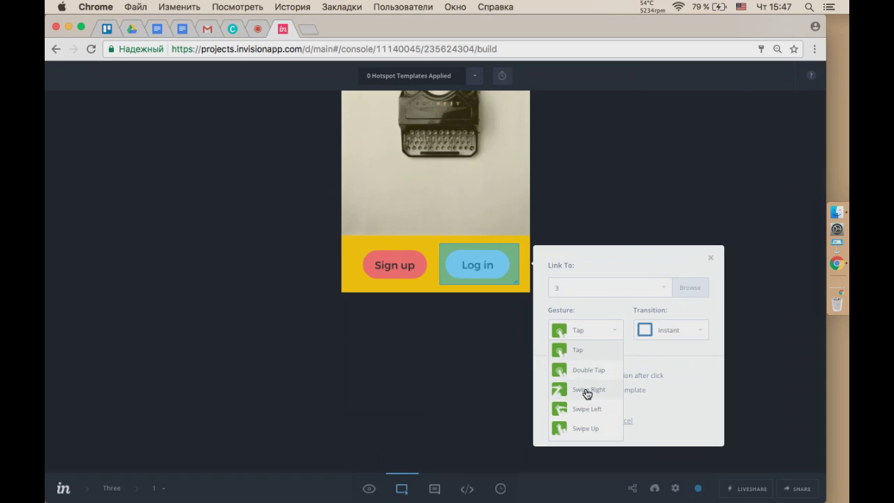
click(597, 337)
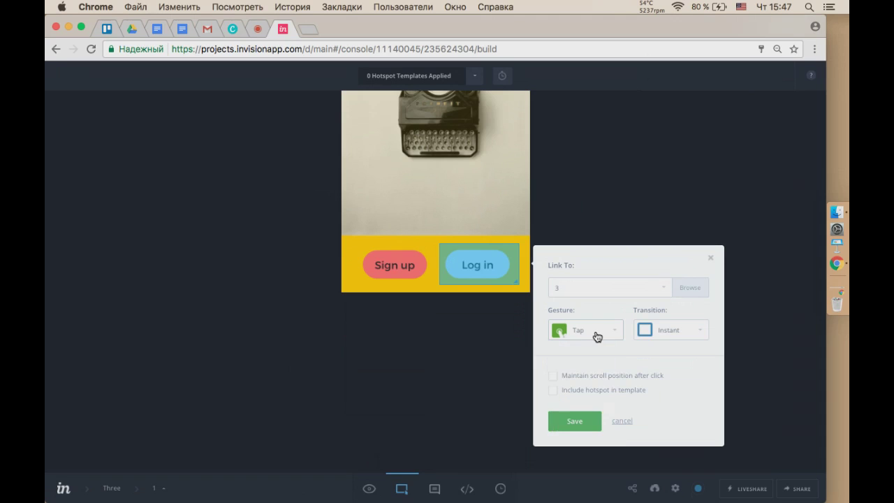
click(688, 331)
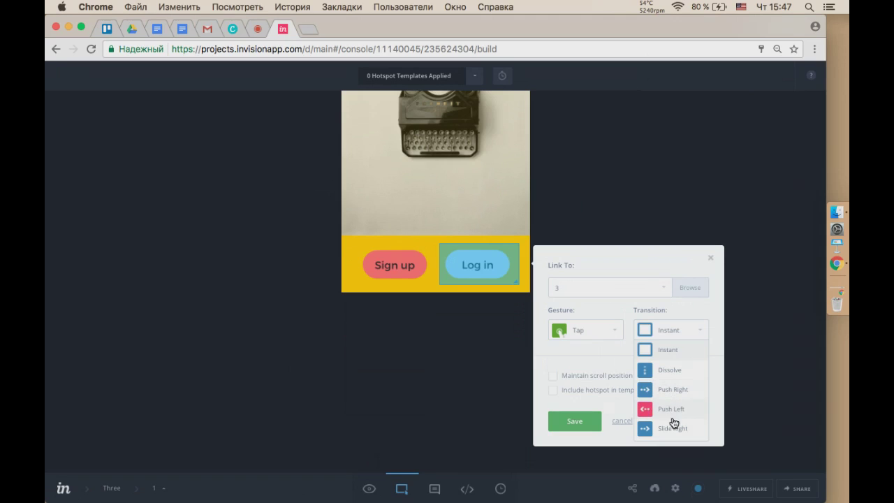
scroll(677, 426, down, 1)
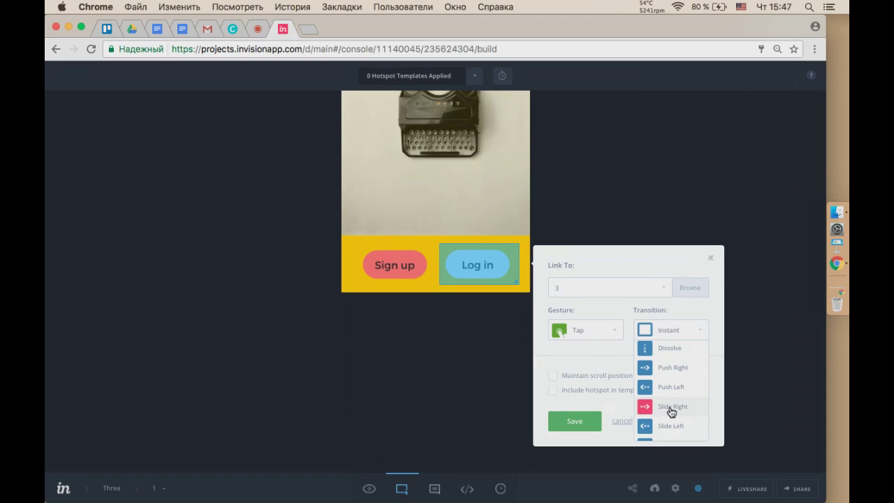
click(671, 427)
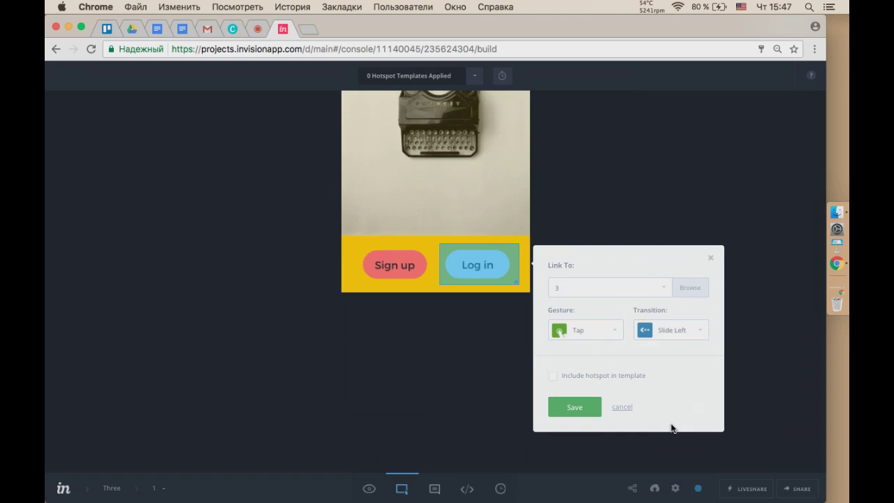
click(571, 415)
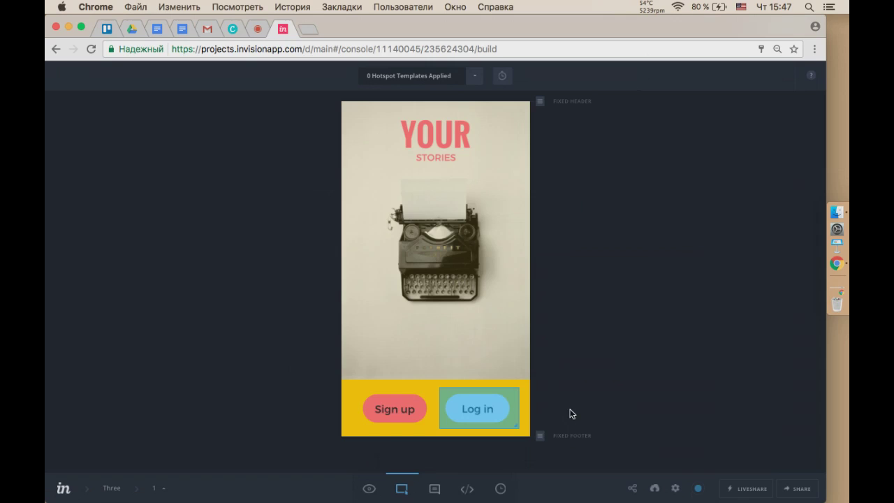
In Preview Mode, tap Log in to reach the screen 3 gallery, then go to My Projects.
click(370, 488)
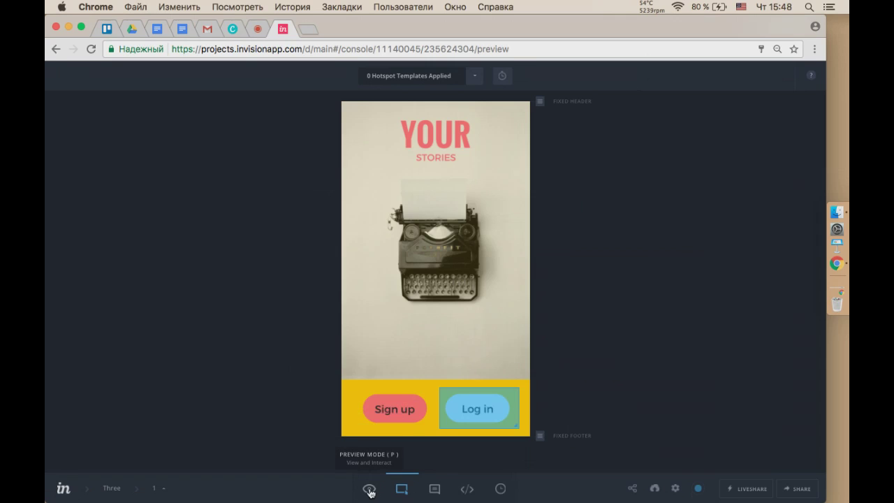
click(479, 412)
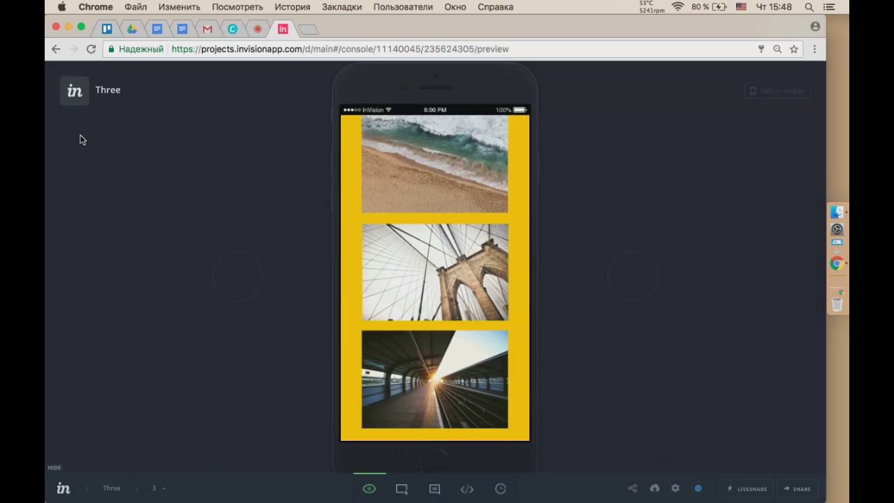
click(63, 493)
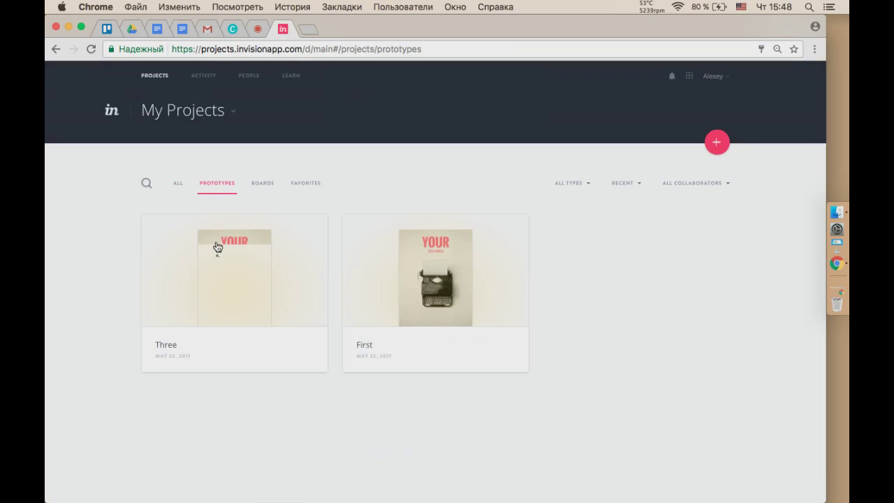
Open the First prototype's Workflow, then Activity tab showing 2 views, 2 viewers, 2 comments.
click(458, 270)
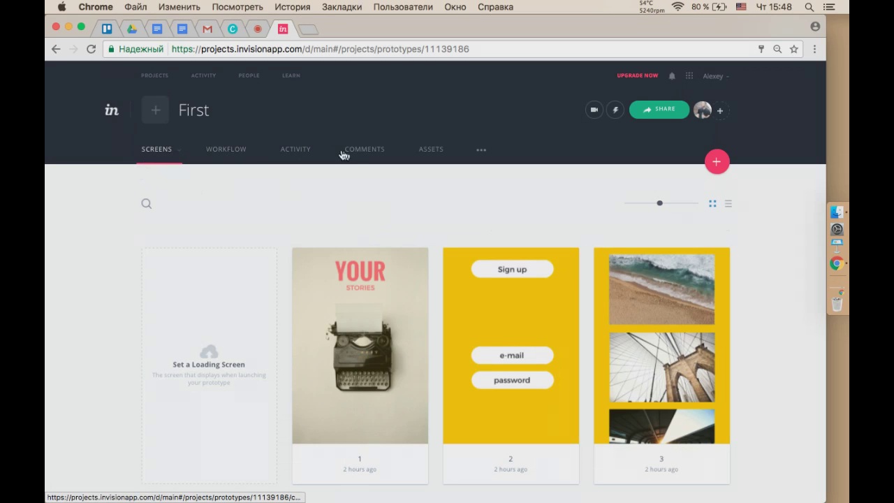
click(235, 151)
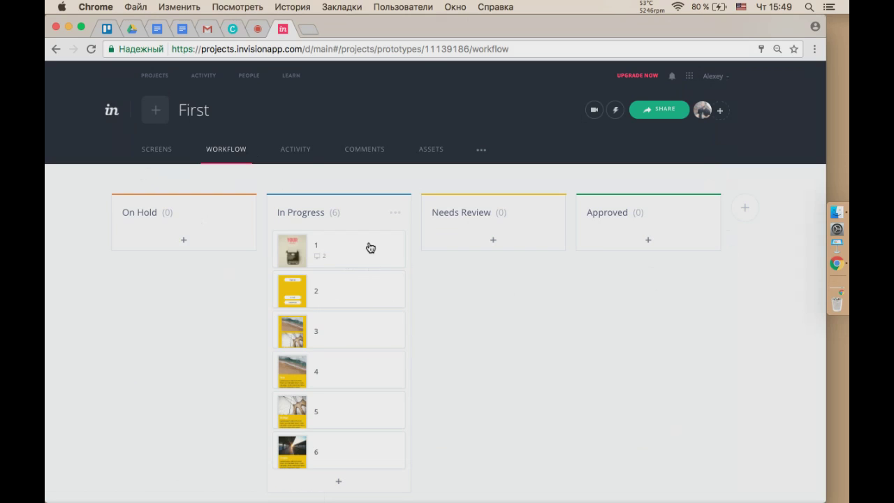
click(301, 160)
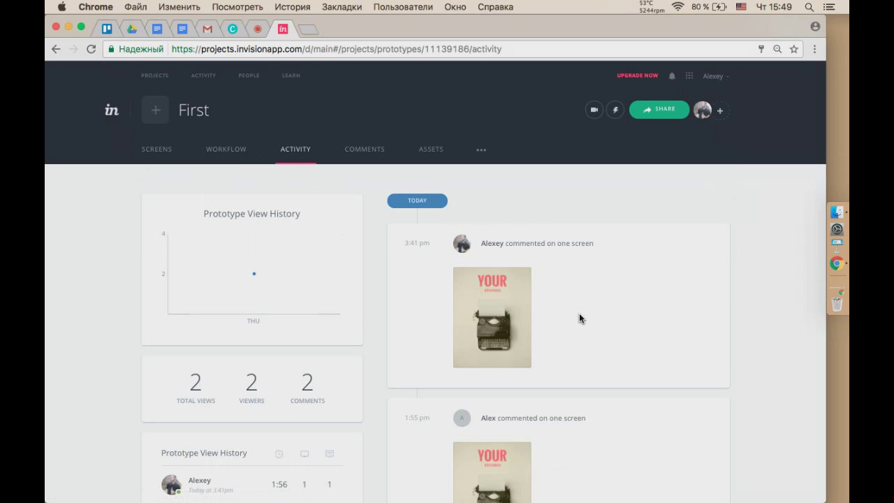
Mark First's 'не понимаю' comment conversation as resolved, then view the Source Files, Images and Fonts asset folders.
scroll(579, 318, down, 5)
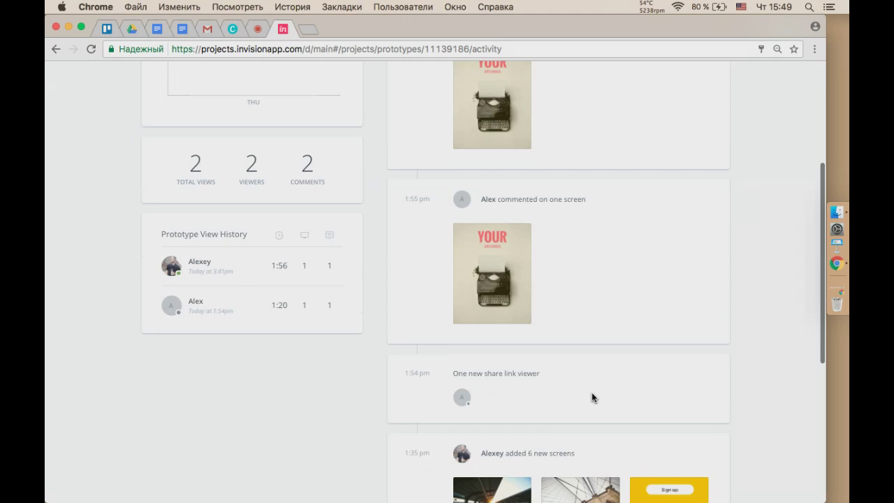
scroll(591, 397, up, 5)
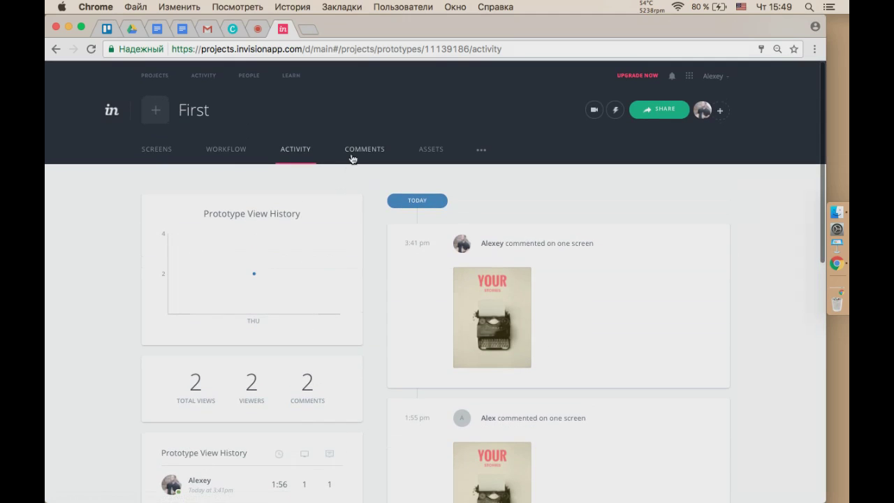
click(353, 157)
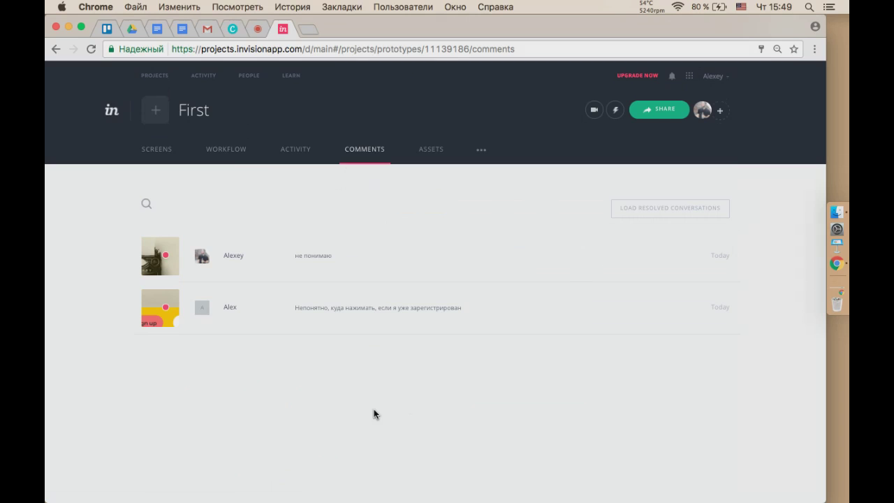
key(super+equal)
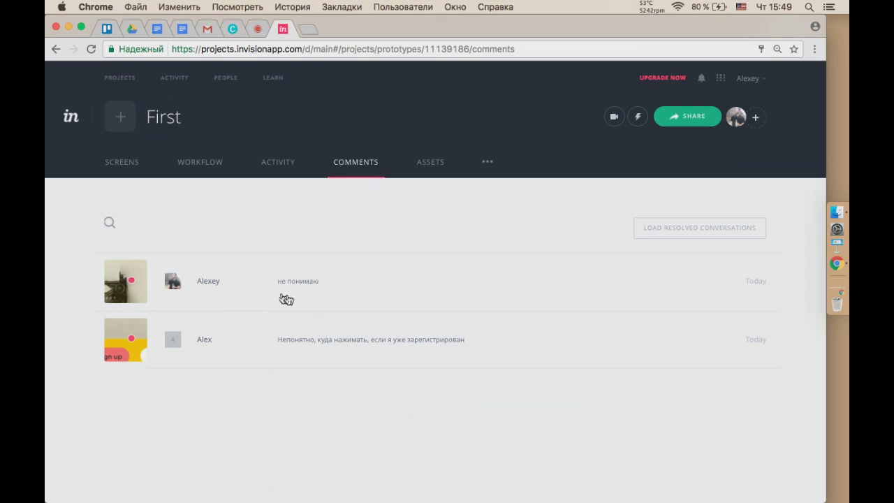
click(357, 291)
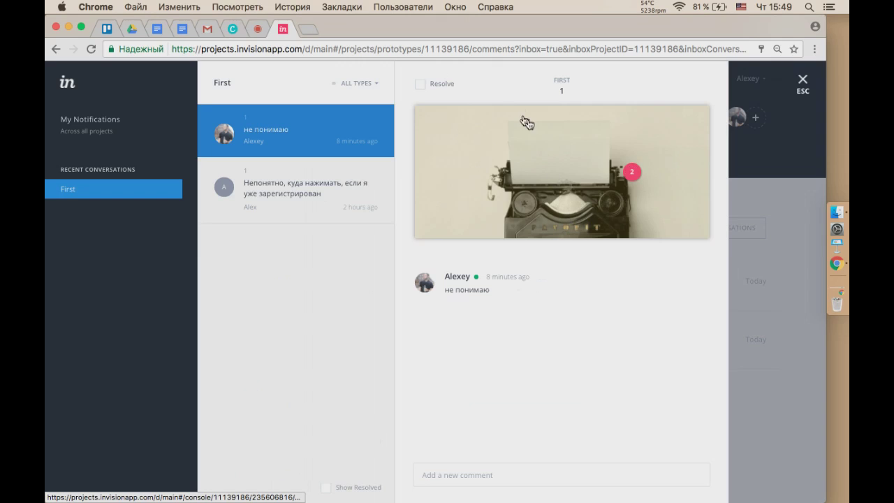
click(430, 89)
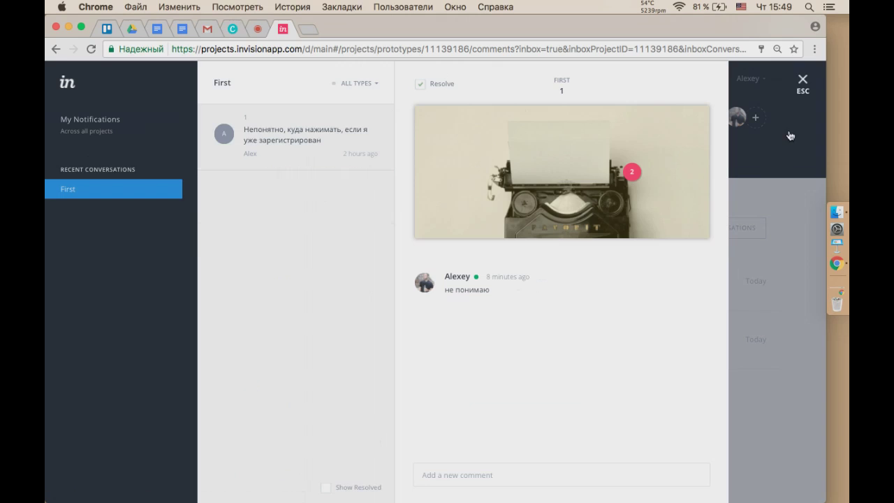
click(802, 82)
click(428, 170)
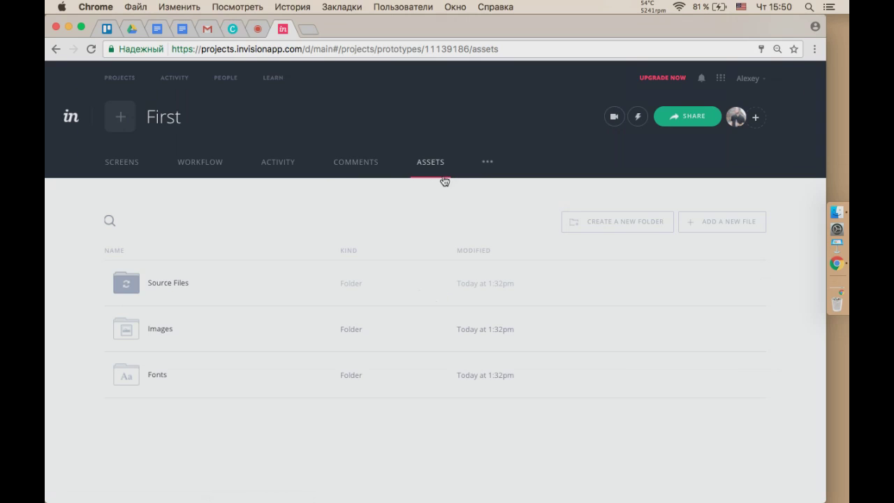
Preview screen 1 of First, the YOUR STORIES typewriter screen with Sign up and Log in.
click(356, 167)
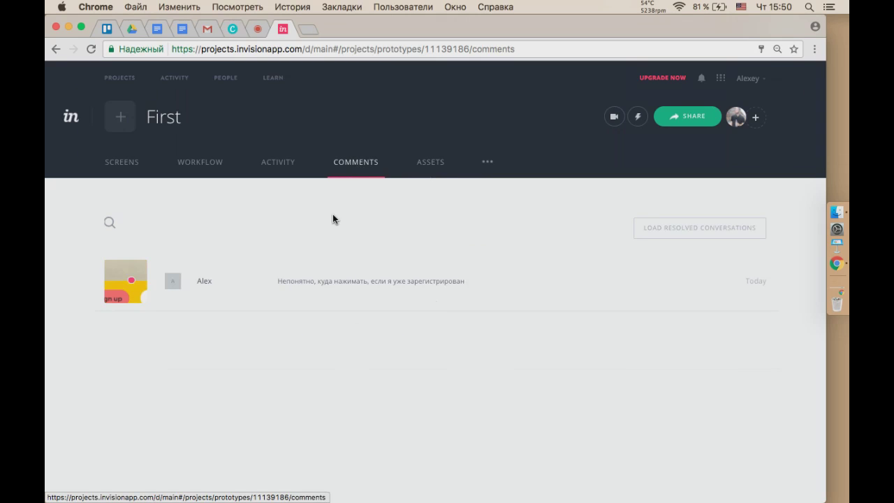
click(131, 170)
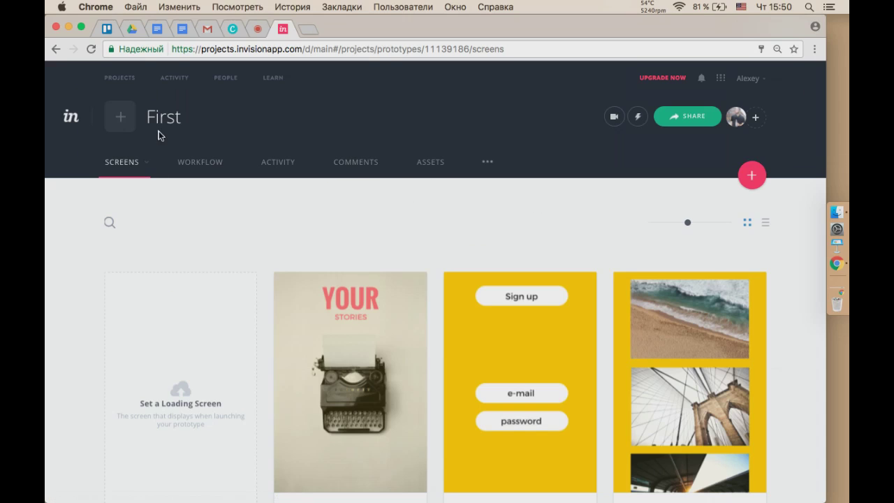
scroll(457, 231, down, 5)
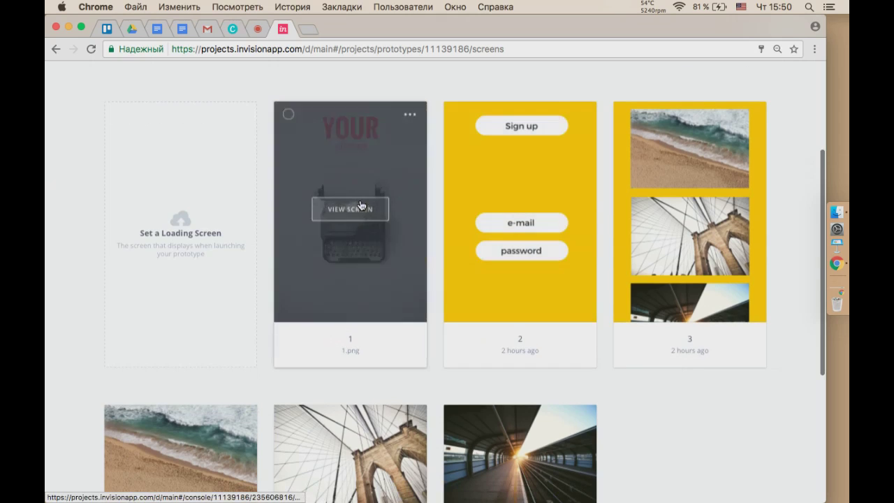
click(366, 207)
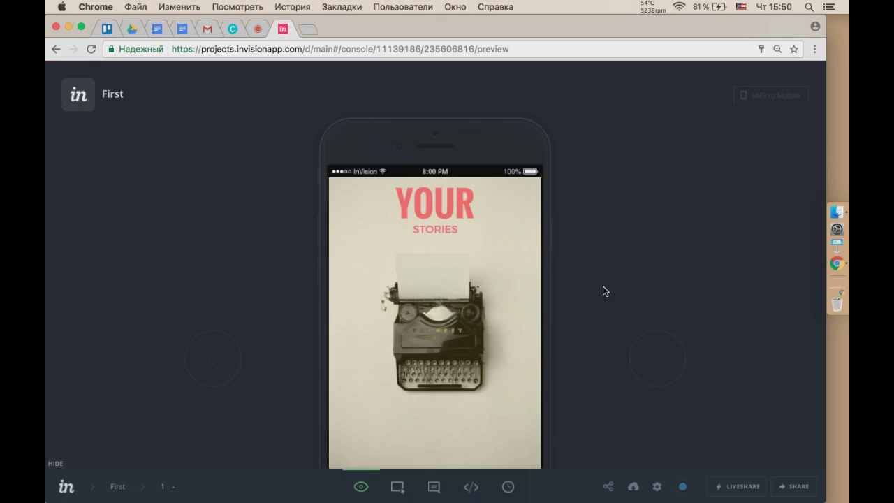
scroll(587, 264, down, 3)
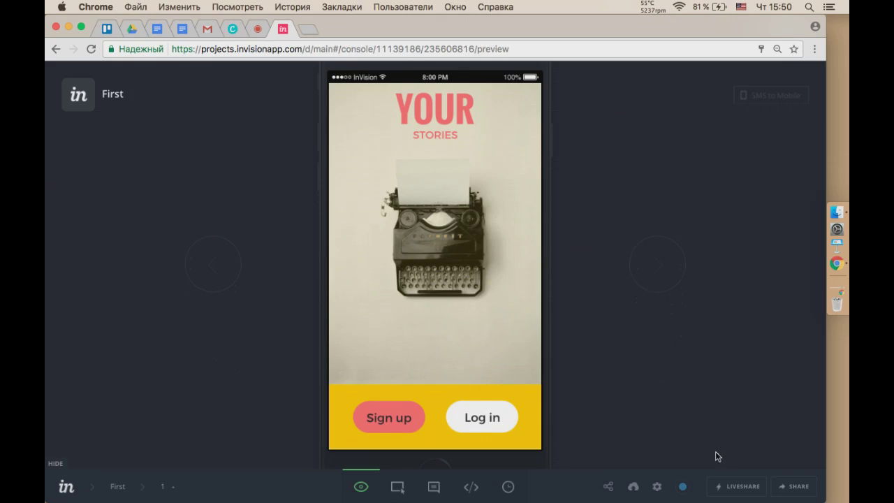
Allow commenting on screens in First's public link settings and copy the private share URL.
click(784, 486)
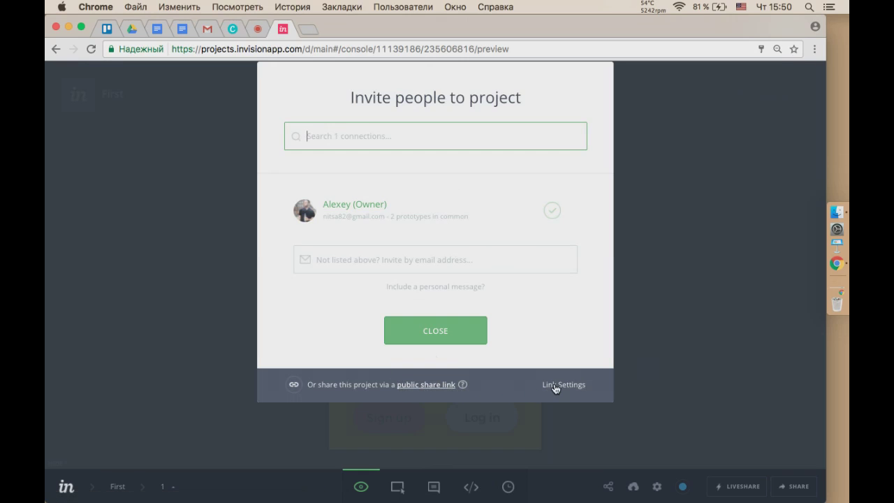
click(577, 387)
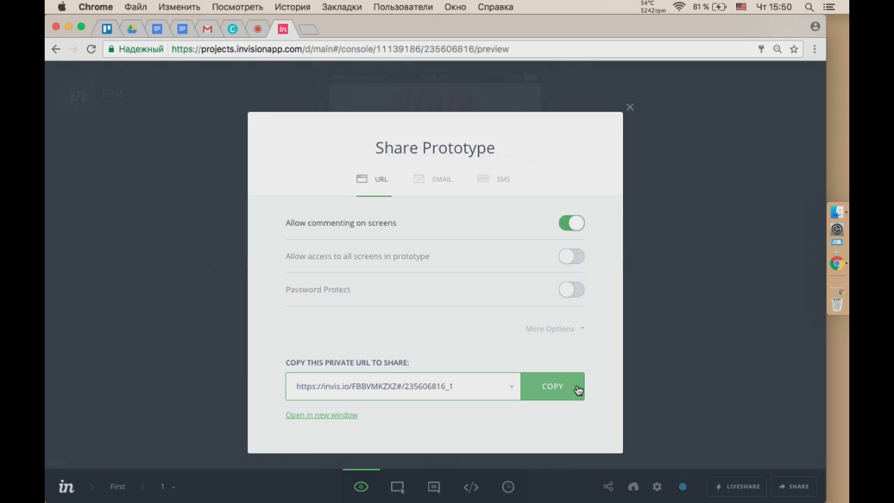
click(578, 228)
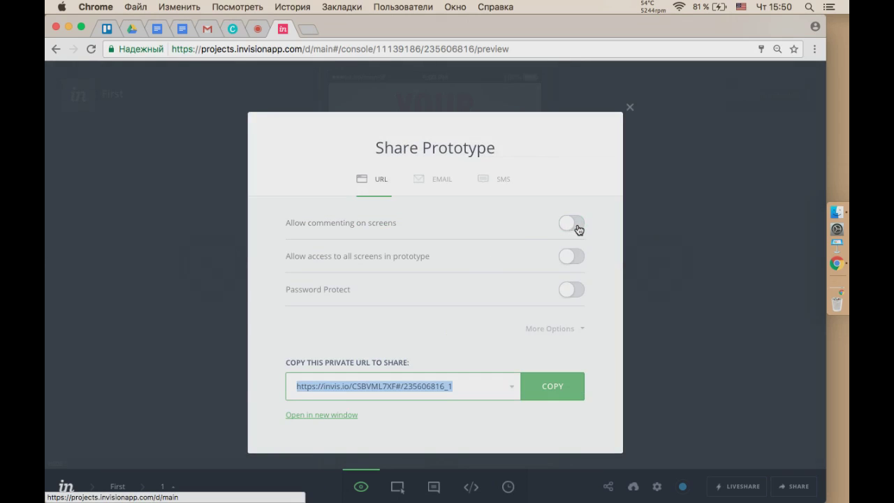
click(575, 229)
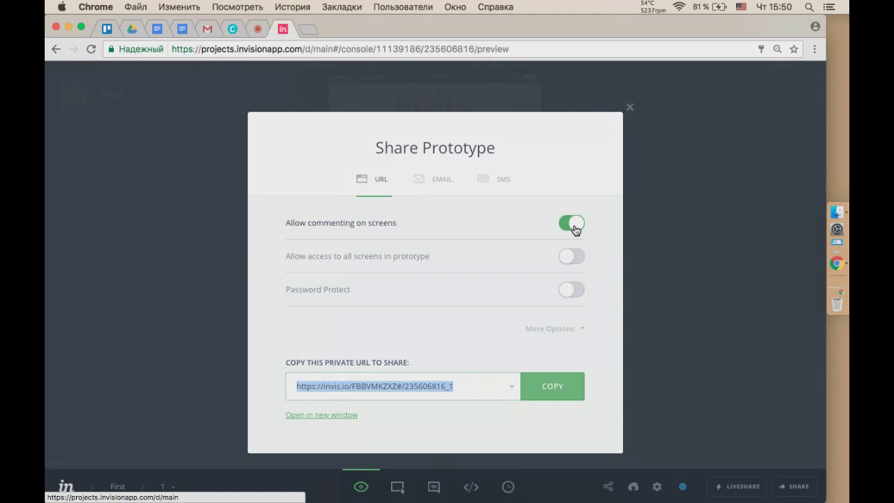
click(576, 228)
click(578, 228)
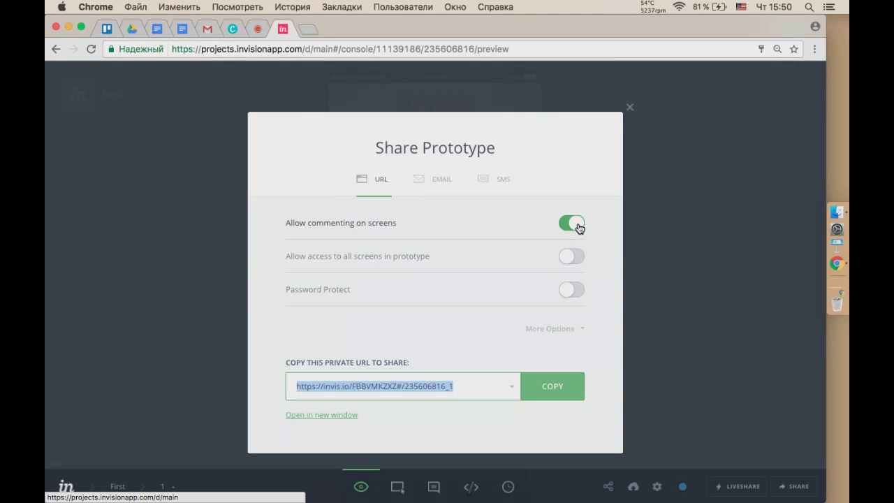
click(474, 385)
drag(468, 386, 285, 386)
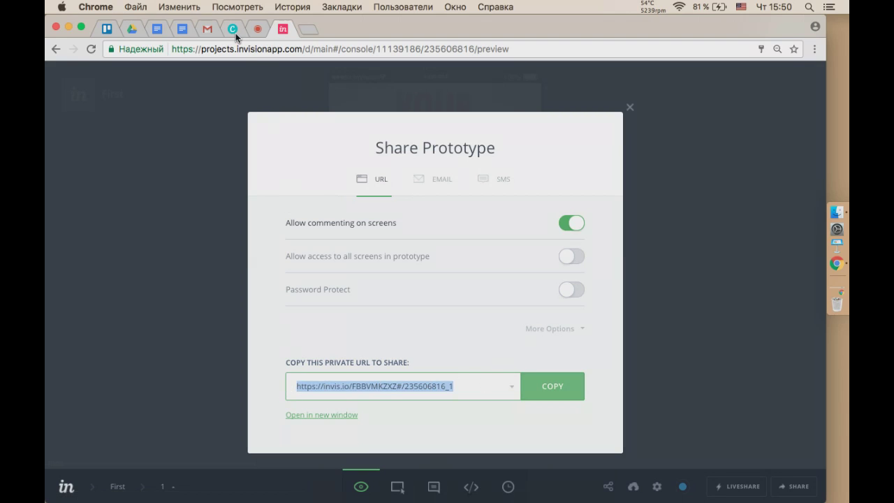
click(256, 29)
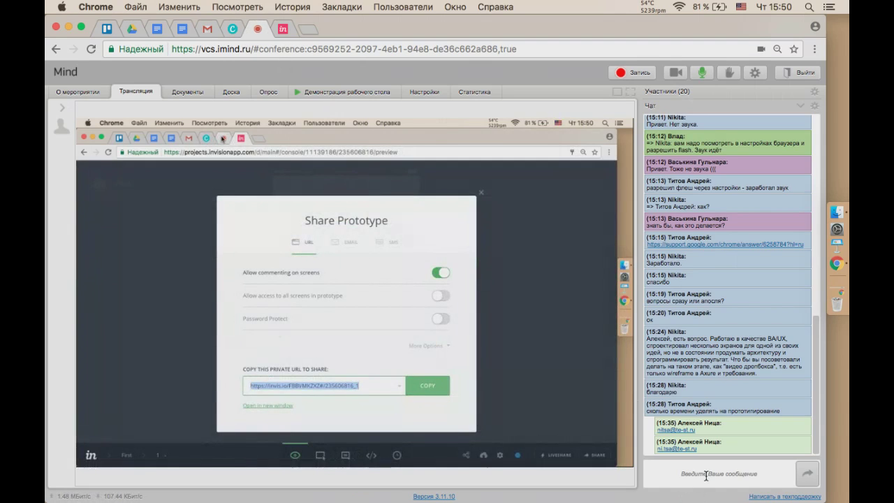
Post First's copied share link in the Mind conference chat and return to InVision.
click(706, 475)
key(ctrl+v)
key(Return)
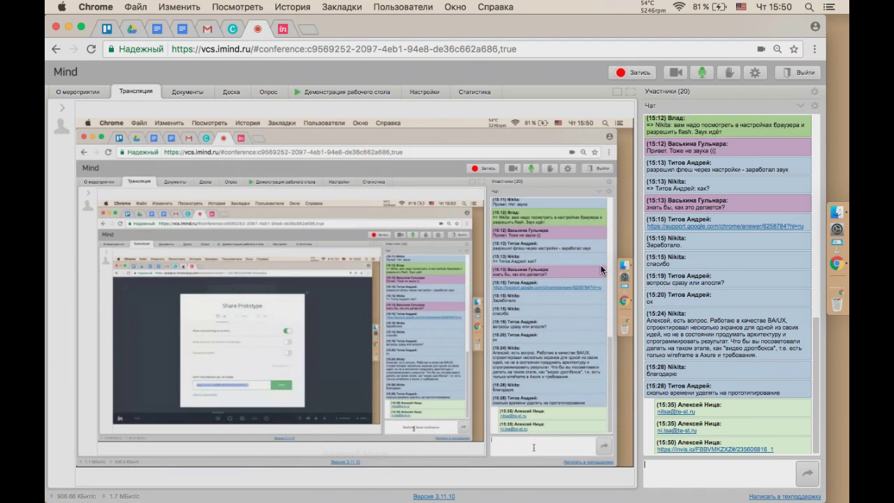
click(285, 31)
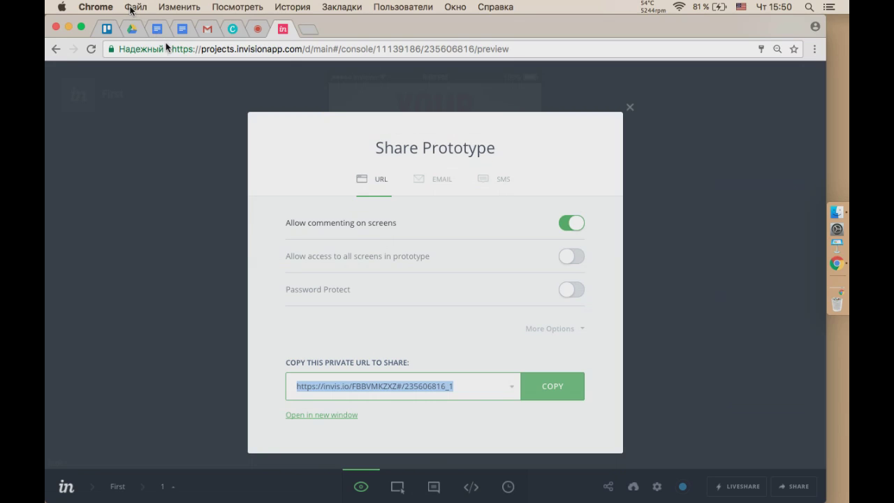
key(super+shift+n)
key(super+v)
key(Return)
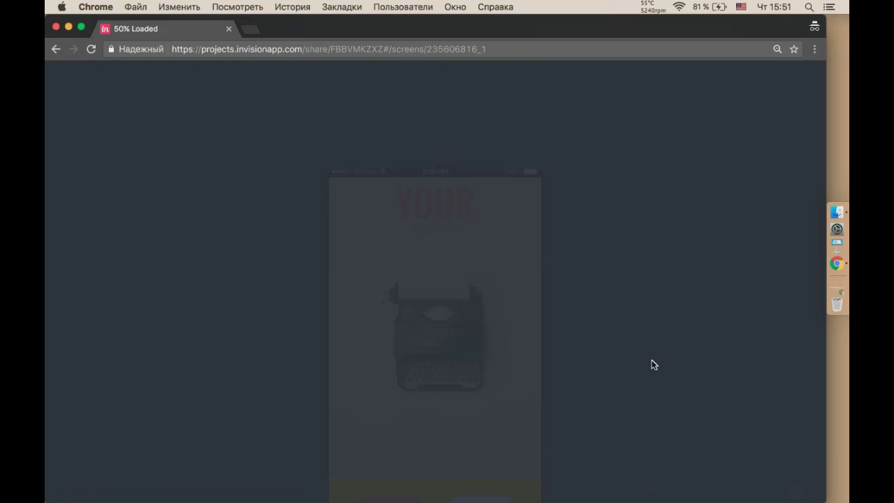
scroll(653, 364, down, 2)
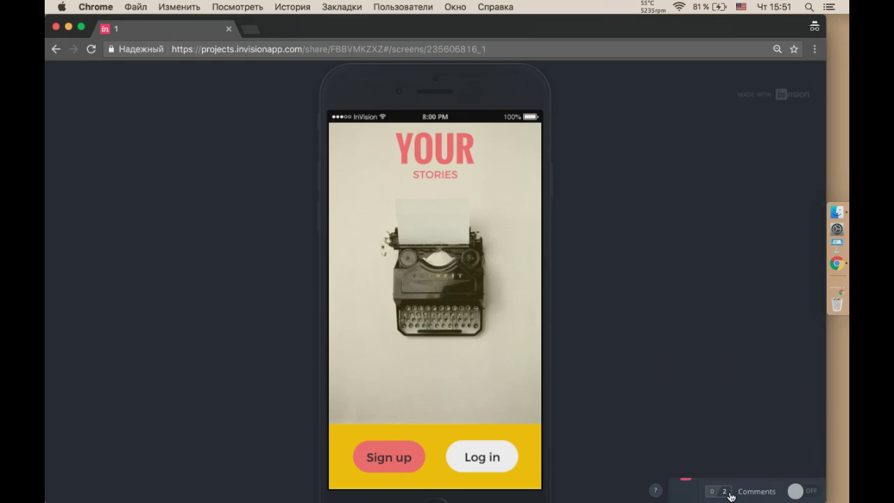
click(655, 490)
click(652, 237)
click(796, 492)
click(796, 493)
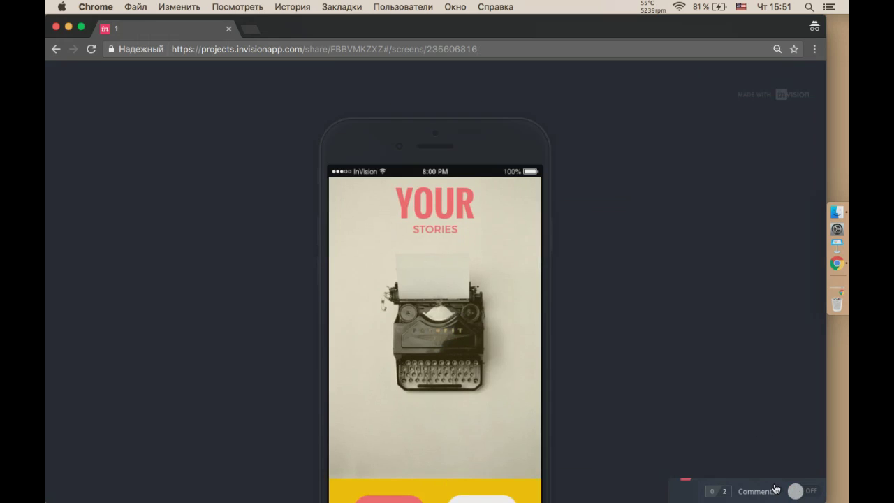
click(687, 482)
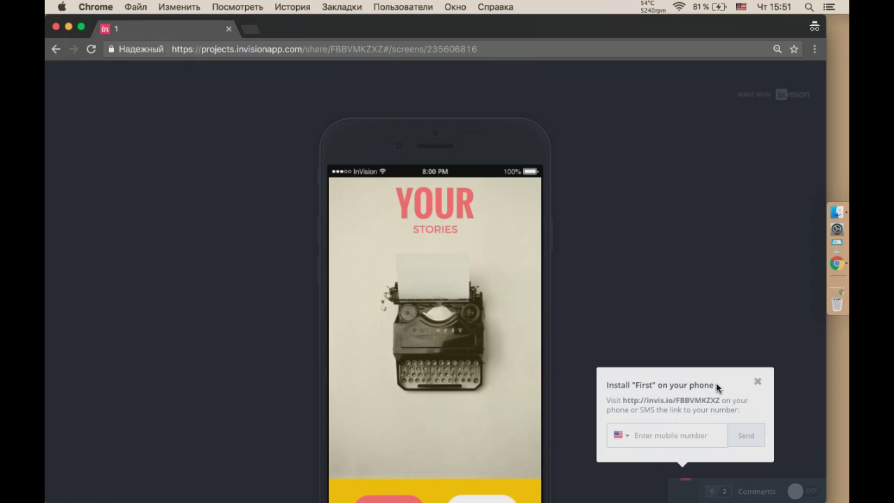
click(756, 383)
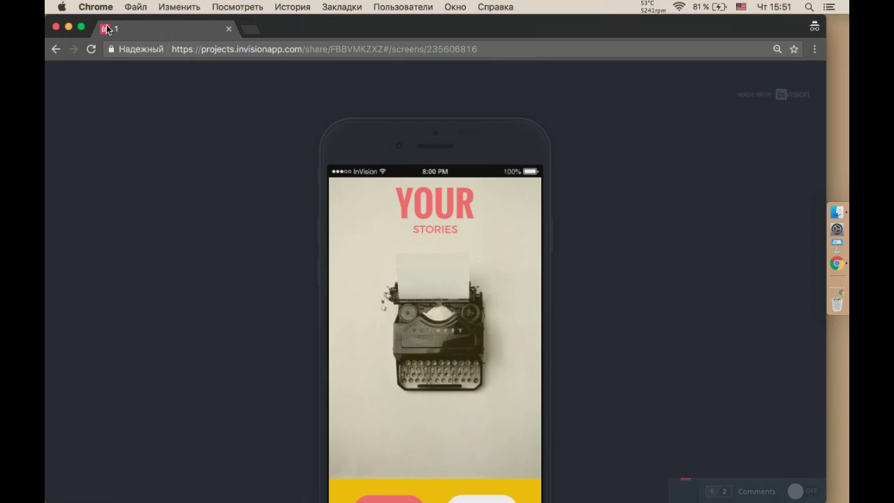
click(56, 27)
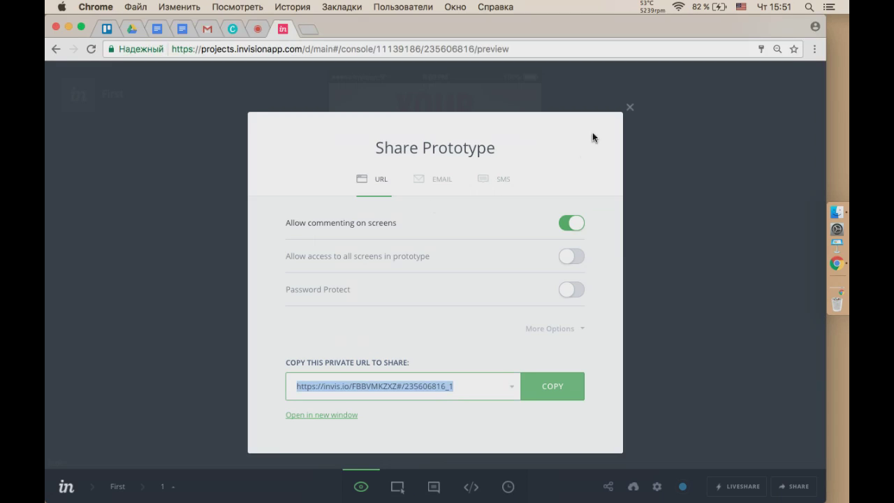
Close Share Prototype, check the Social Share, screens tray and status options, and return to First's screens.
click(628, 108)
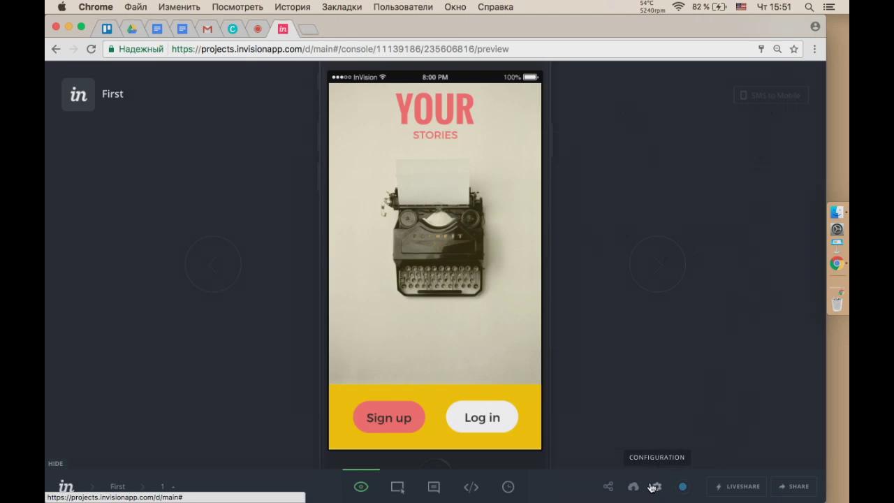
click(608, 491)
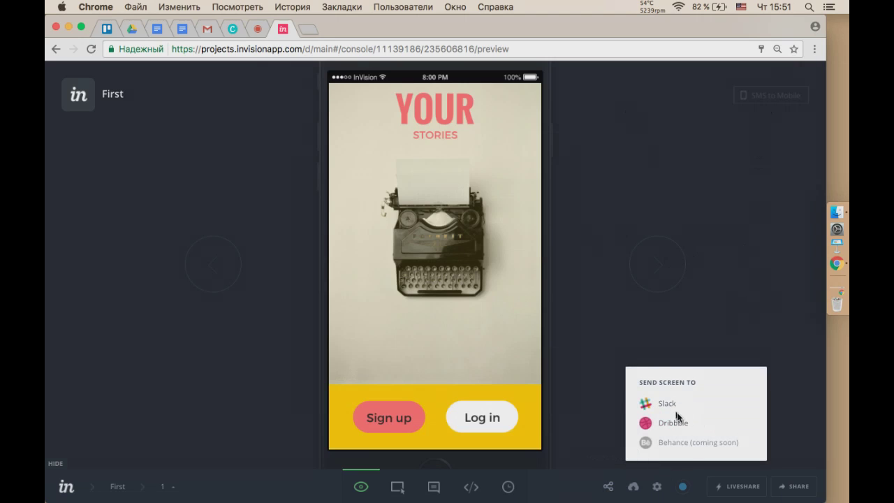
click(646, 345)
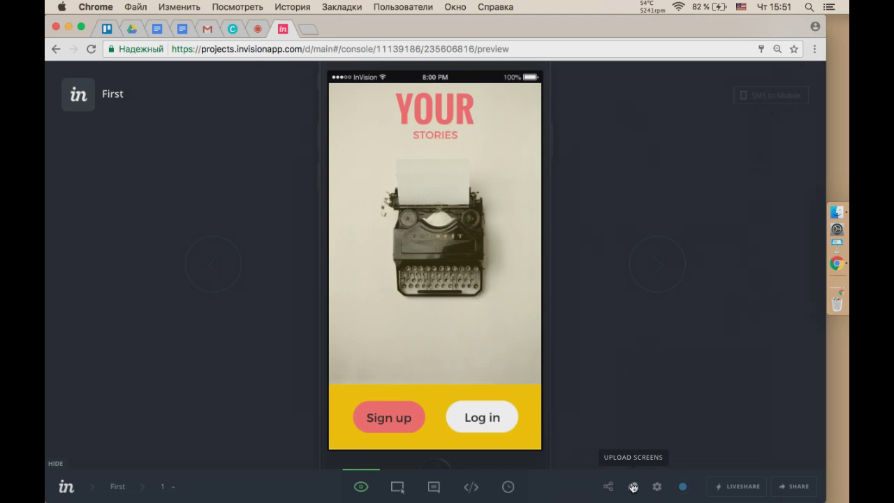
click(633, 487)
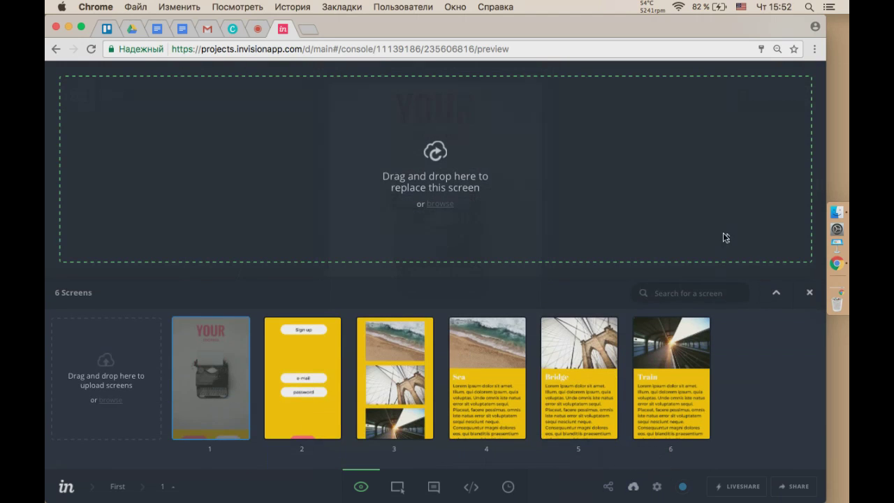
click(809, 292)
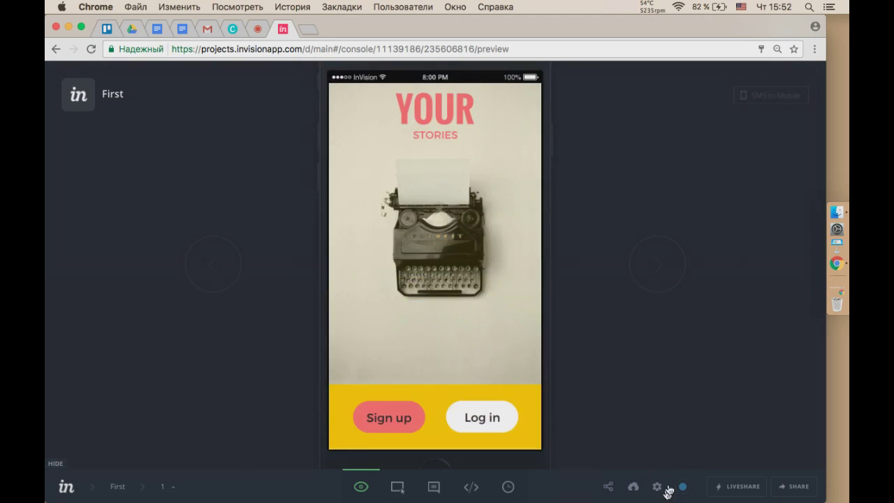
click(682, 487)
click(120, 489)
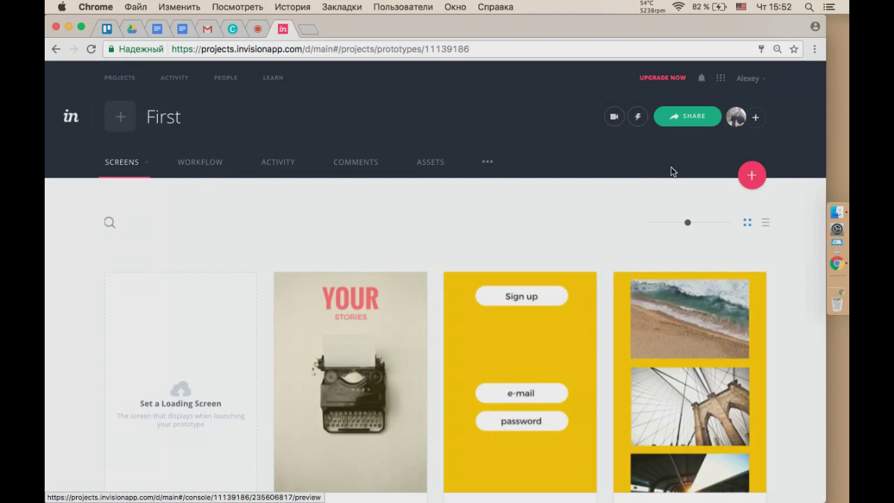
Dismiss the invite dialog and launch a LiveShare session of First through its intro pages.
click(692, 117)
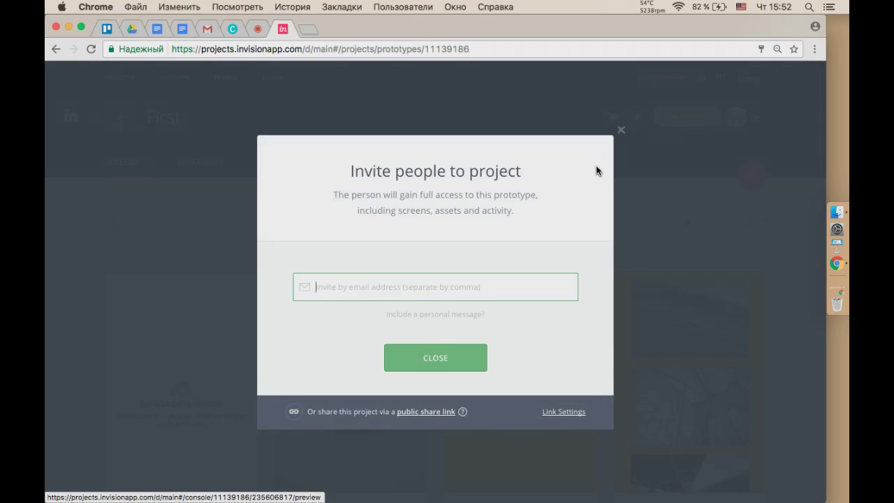
click(621, 134)
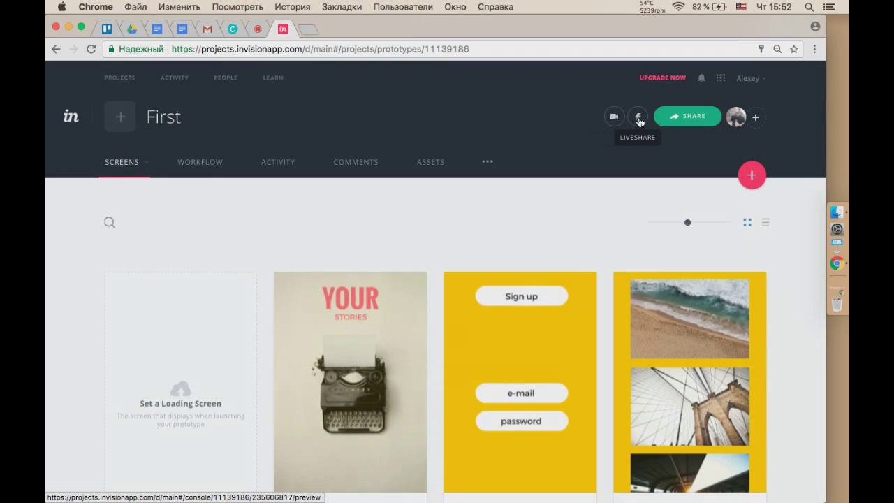
click(639, 120)
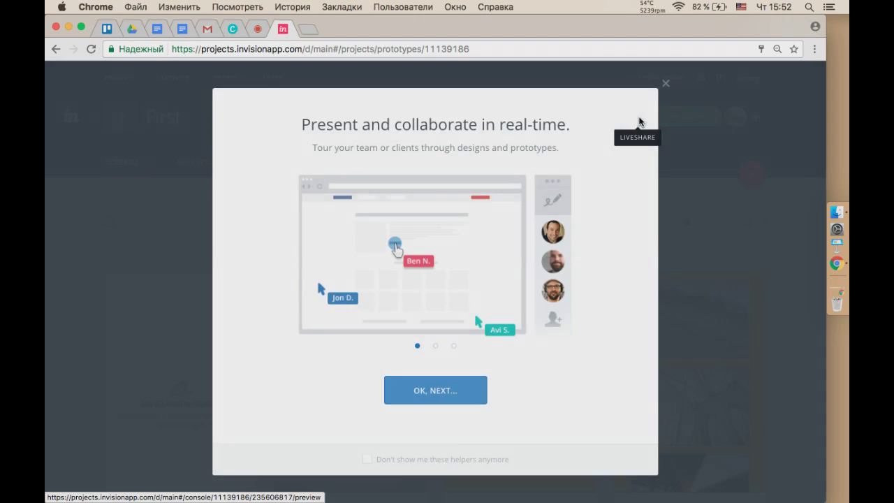
click(428, 402)
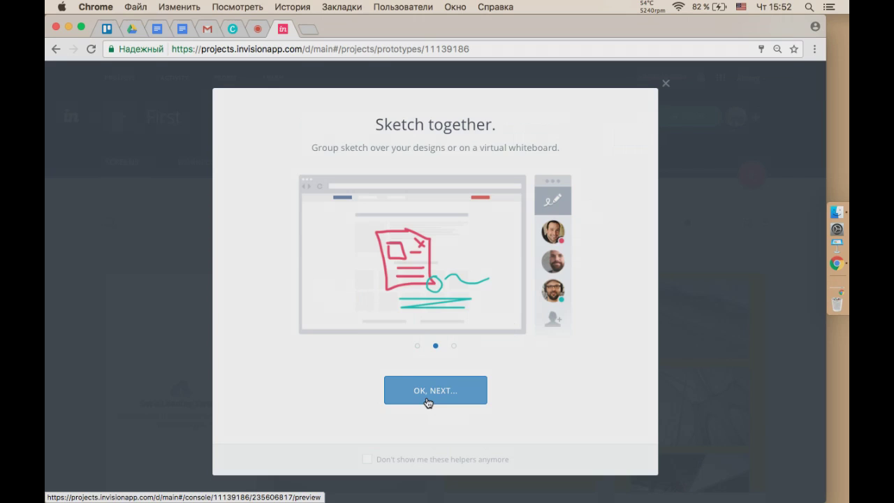
click(443, 397)
click(443, 397)
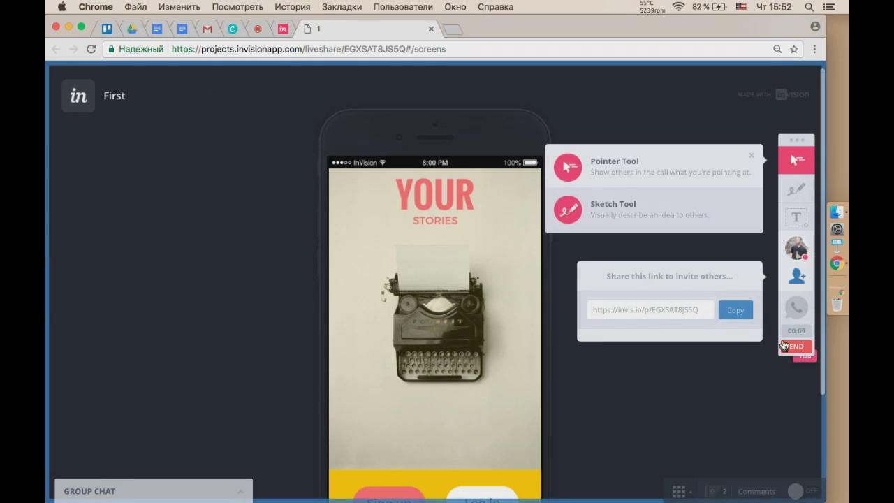
Circle the YOUR STORIES heading in red and add a 'cvxcvxcvxcvxc' text note beside the typewriter.
click(798, 192)
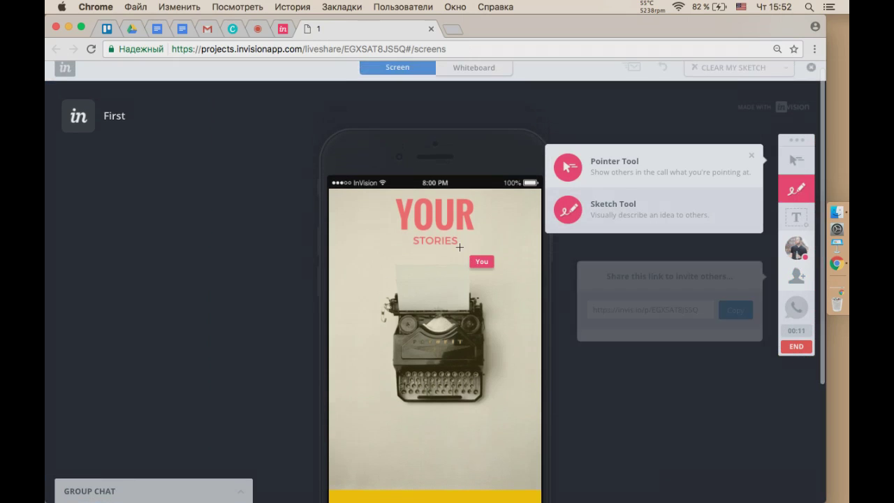
mouse_move(371, 261)
mouse_down()
mouse_move(448, 238)
mouse_move(375, 233)
mouse_move(366, 264)
mouse_up()
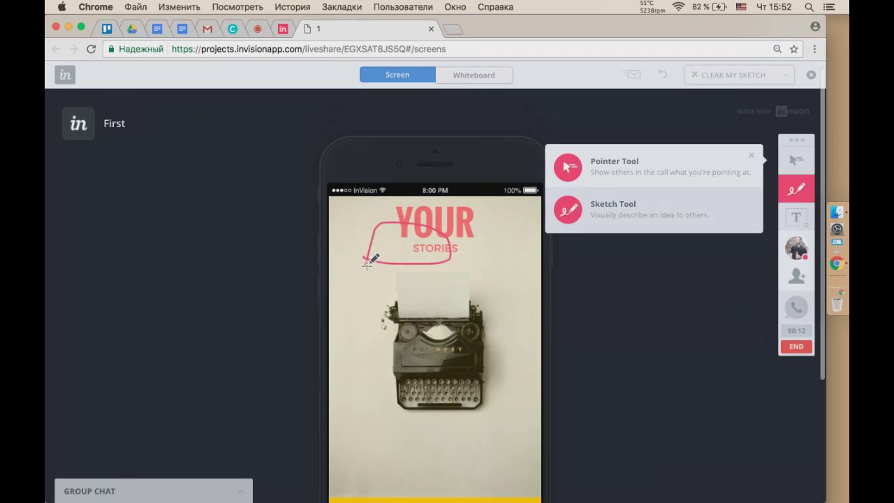
click(795, 217)
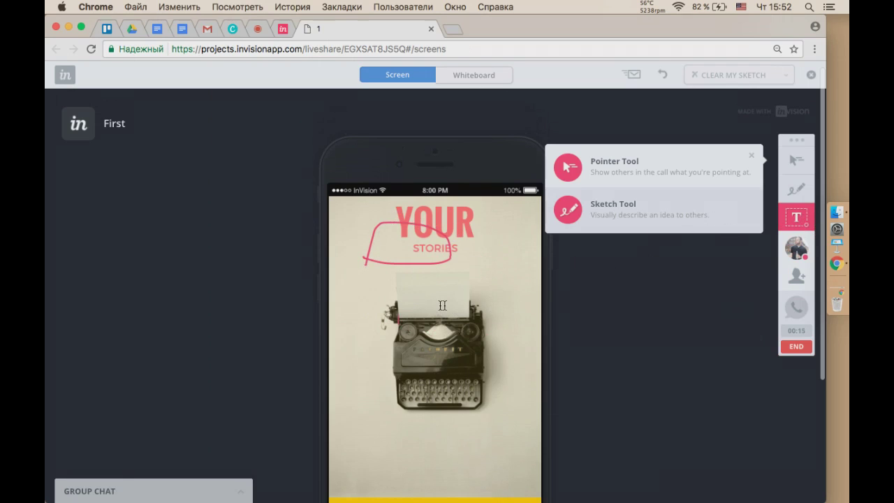
click(467, 317)
text(cvxcvxcvxcvxc)
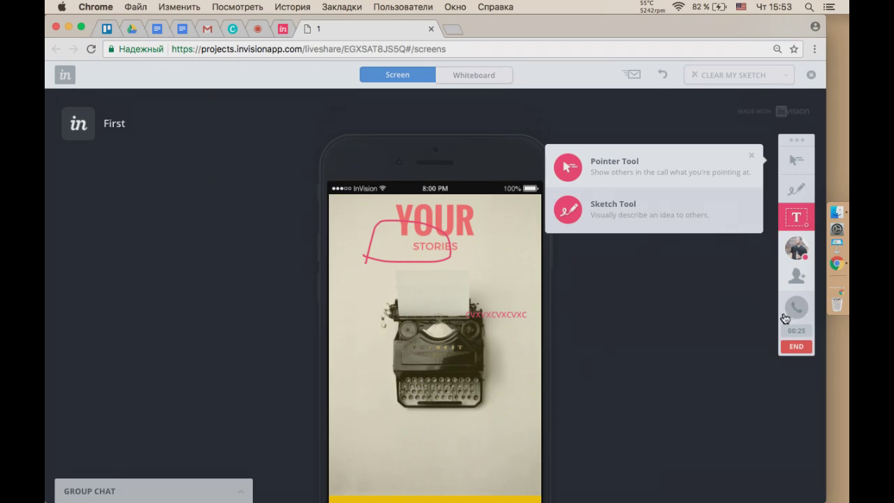
click(796, 160)
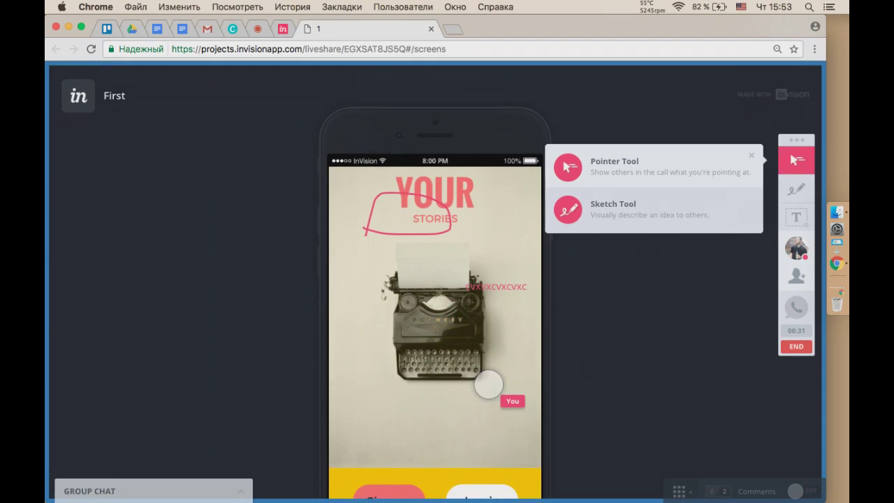
End the LiveShare presentation and confirm it.
scroll(481, 385, down, 2)
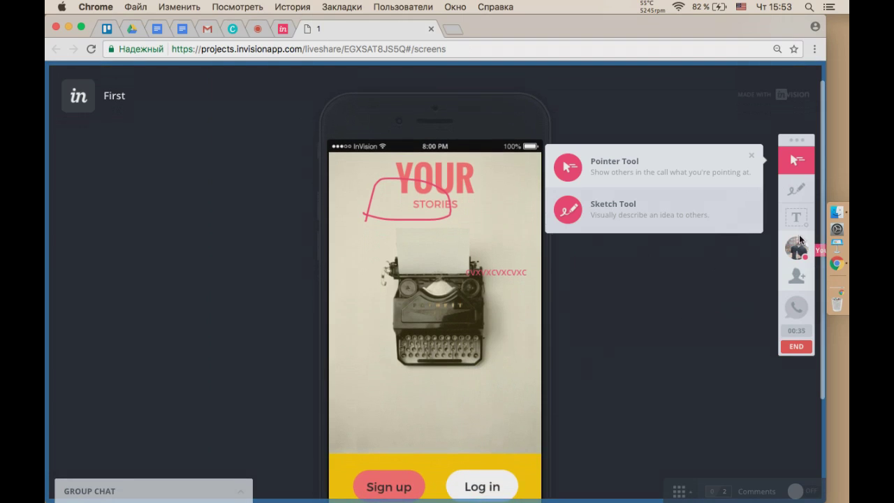
click(796, 345)
click(461, 336)
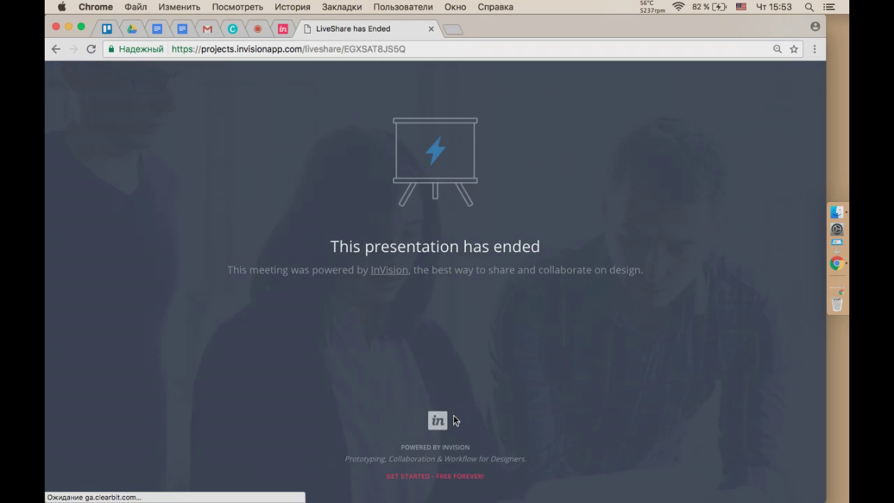
Close the ended LiveShare tab and bring up First's free user-testing options.
click(430, 28)
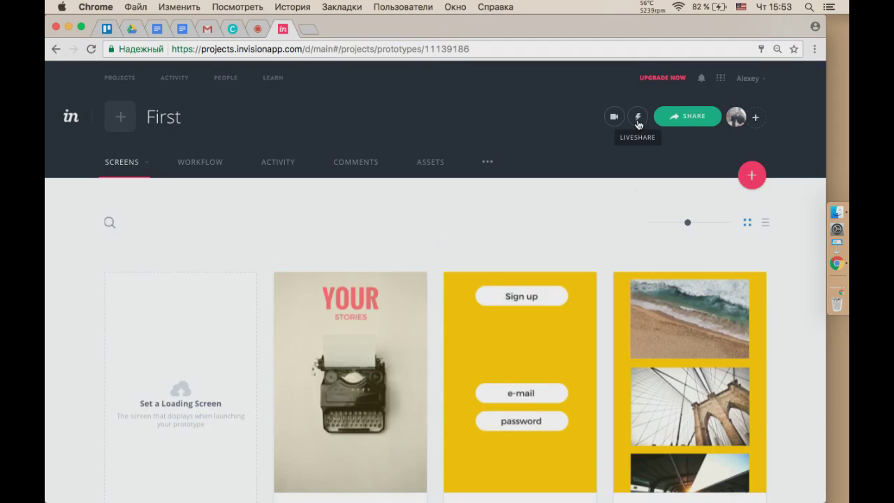
click(613, 119)
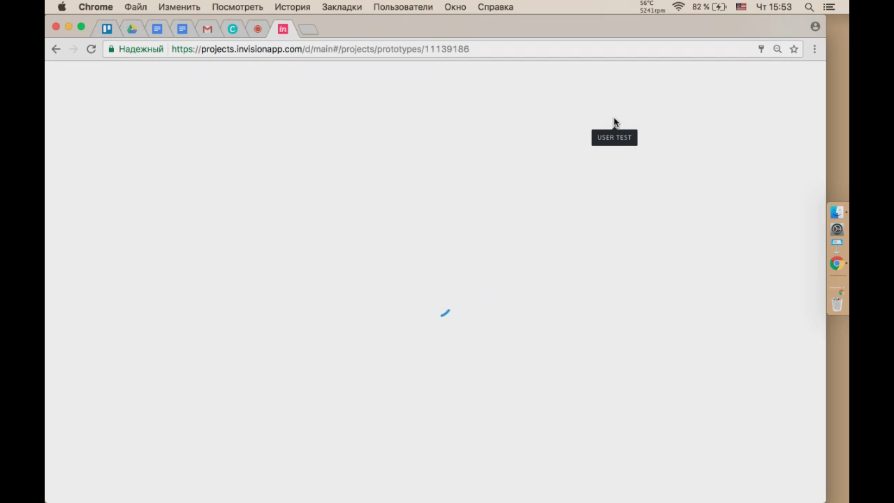